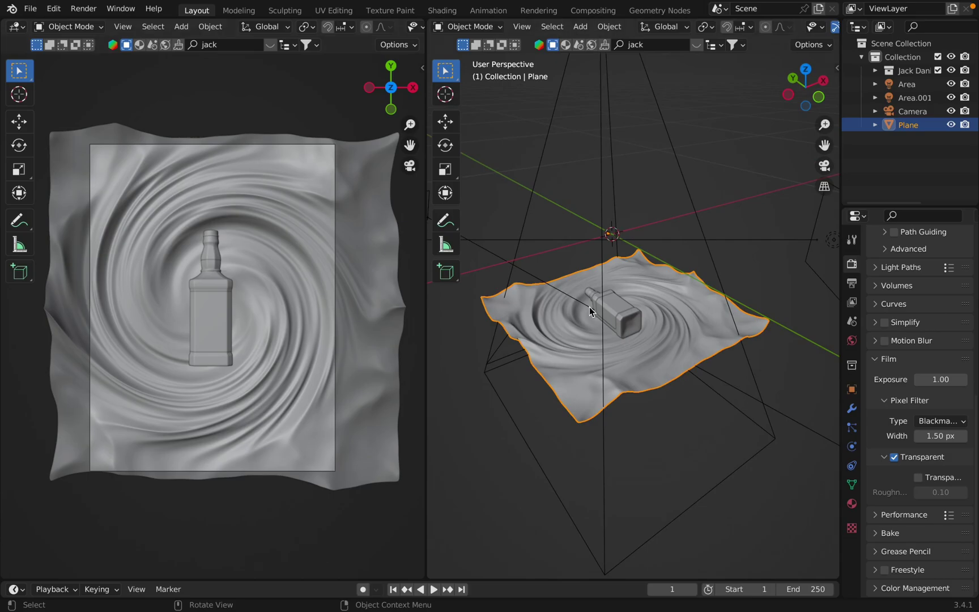
Examine the placement of the two area lights around the bottle and cloth from perspective and top views.
scroll(592, 326, "down", 3)
middle_click_drag(592, 331, 683, 343)
left_click(671, 365)
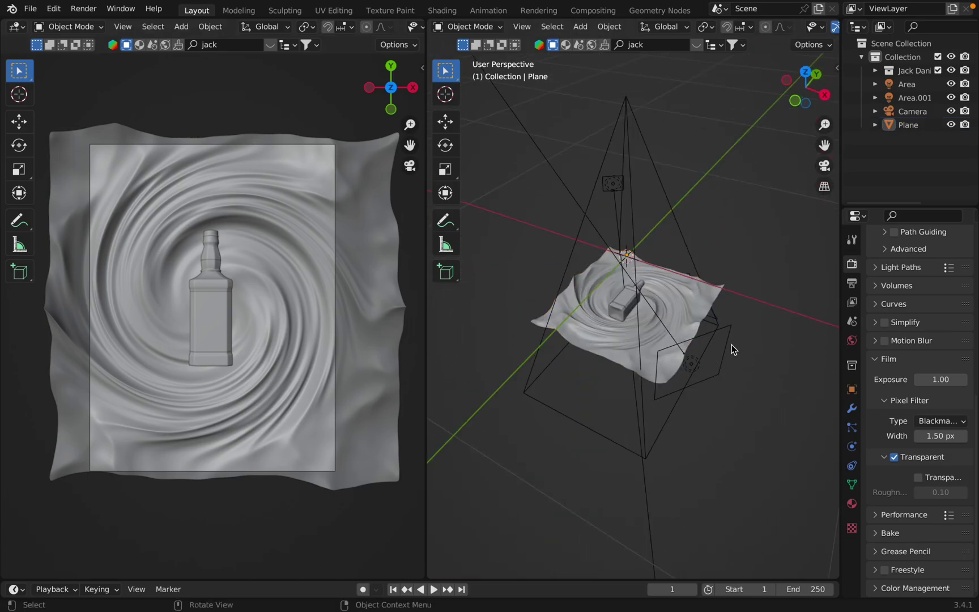
left_click(694, 362)
left_click(612, 183)
middle_click_drag(613, 182, 679, 322)
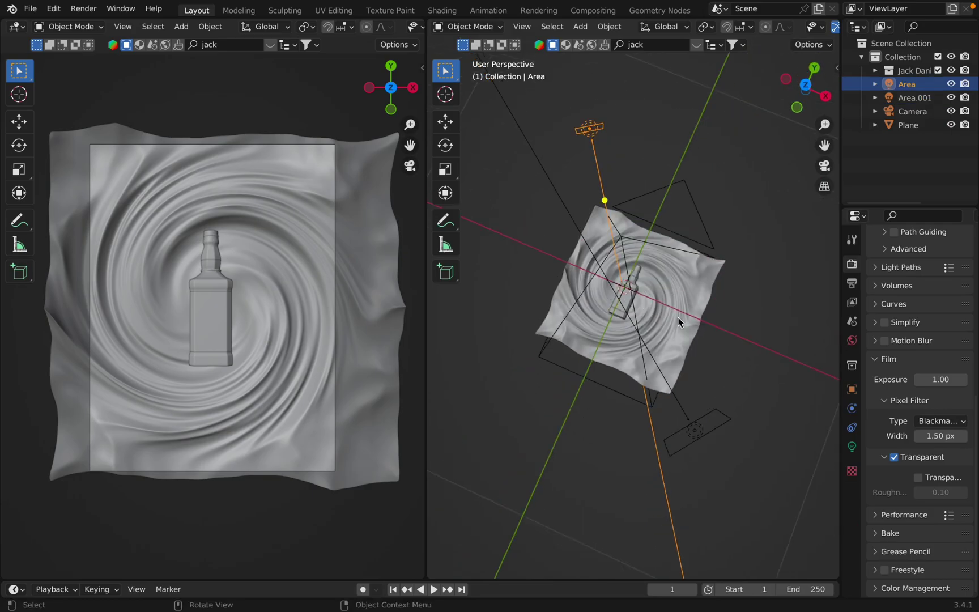
key("grave")
left_click(680, 298)
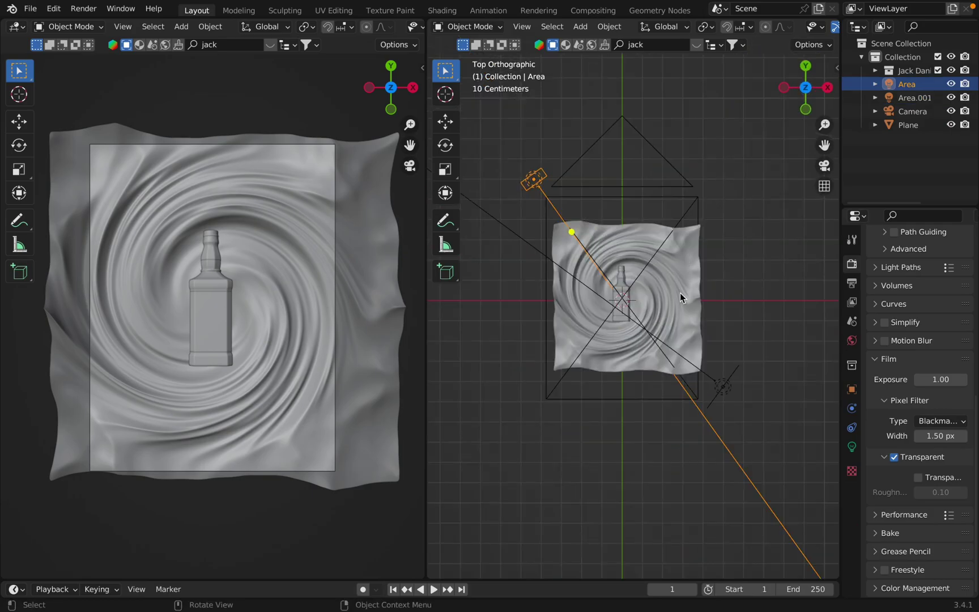
left_click(725, 398)
left_click(534, 179)
middle_click_drag(533, 179, 649, 324)
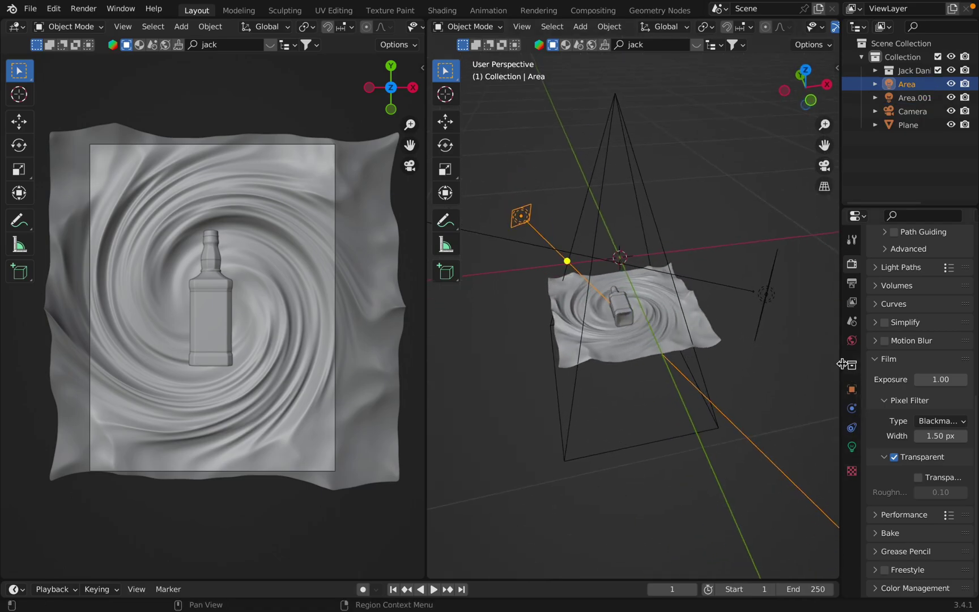
Show the World properties in a widened properties editor and change the camera viewport to a Shader Editor with the World nodes.
left_click(851, 340)
left_click_drag(840, 357, 707, 362)
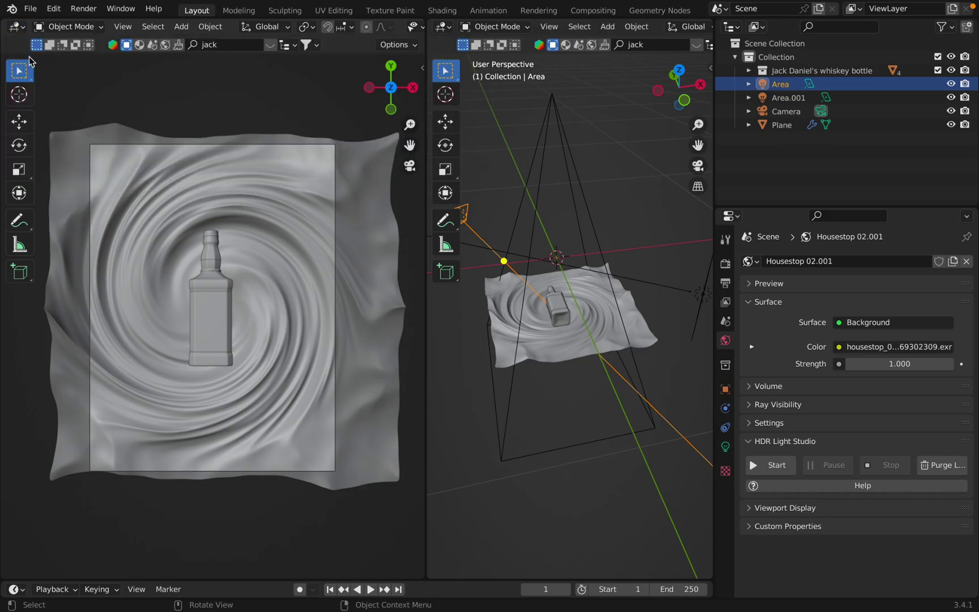
left_click(17, 27)
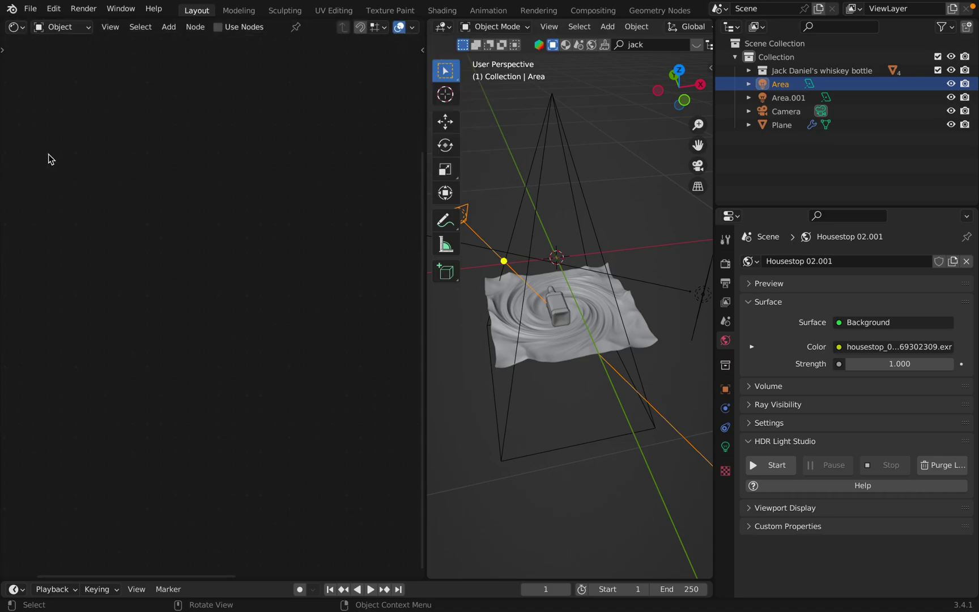
left_click(48, 158)
left_click(62, 27)
left_click(46, 56)
scroll(199, 308, "down", 3)
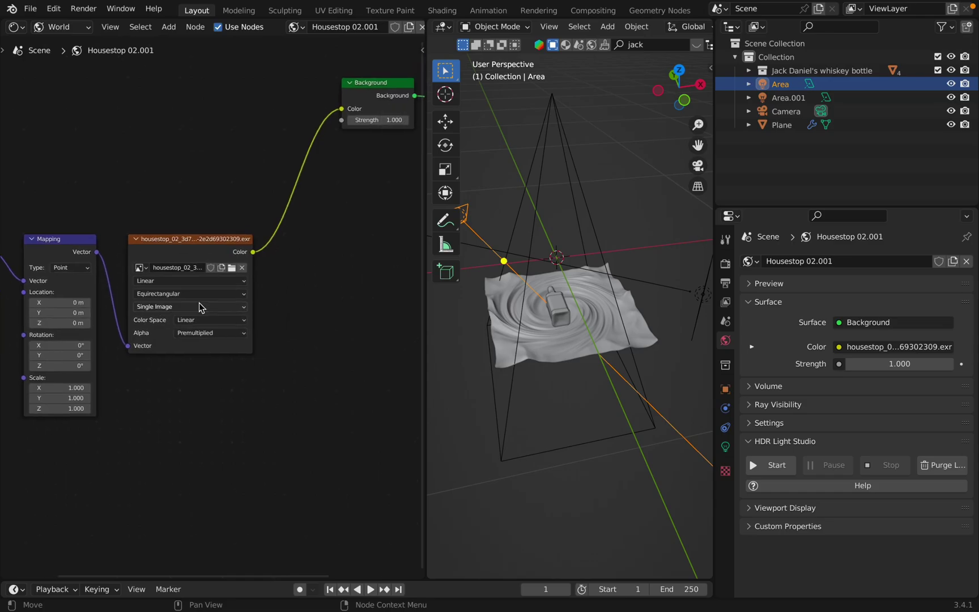
Move the Texture Coordinate, Mapping and environment texture nodes up beside the Background node.
scroll(190, 285, "down", 2)
left_click_drag(29, 214, 258, 339)
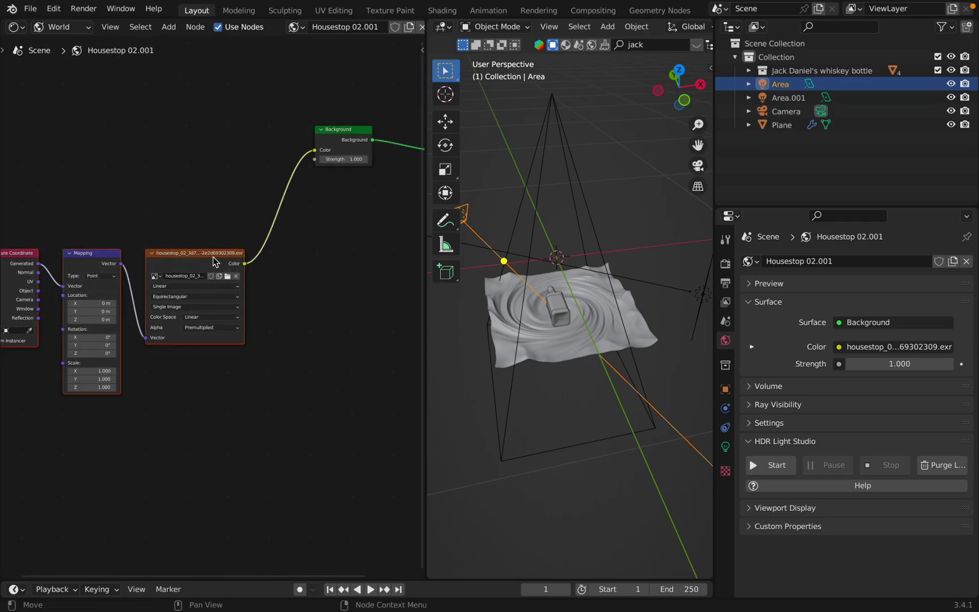
left_click_drag(213, 255, 220, 118)
scroll(232, 165, "up", 3)
middle_click_drag(237, 198, 223, 306)
scroll(240, 267, "down", 2)
Set the remaining 3D viewport to camera view with Rendered shading.
middle_click_drag(577, 396, 575, 365)
key("grave")
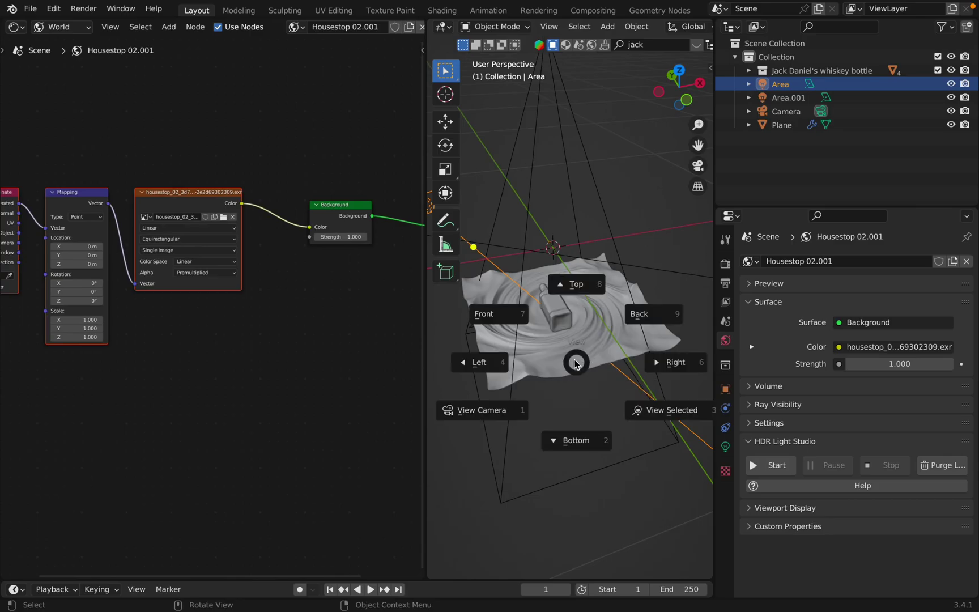
left_click(510, 402)
key("z")
left_click(582, 298)
Disable Transparent in the Film render settings to show the HDRI background.
left_click(726, 264)
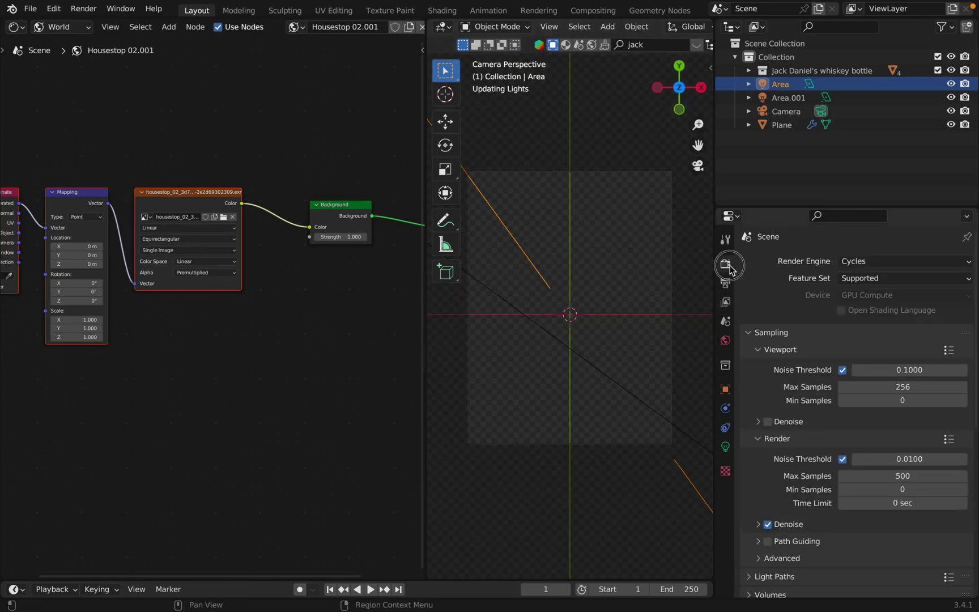
scroll(793, 397, "down", 5)
scroll(827, 538, "down", 3)
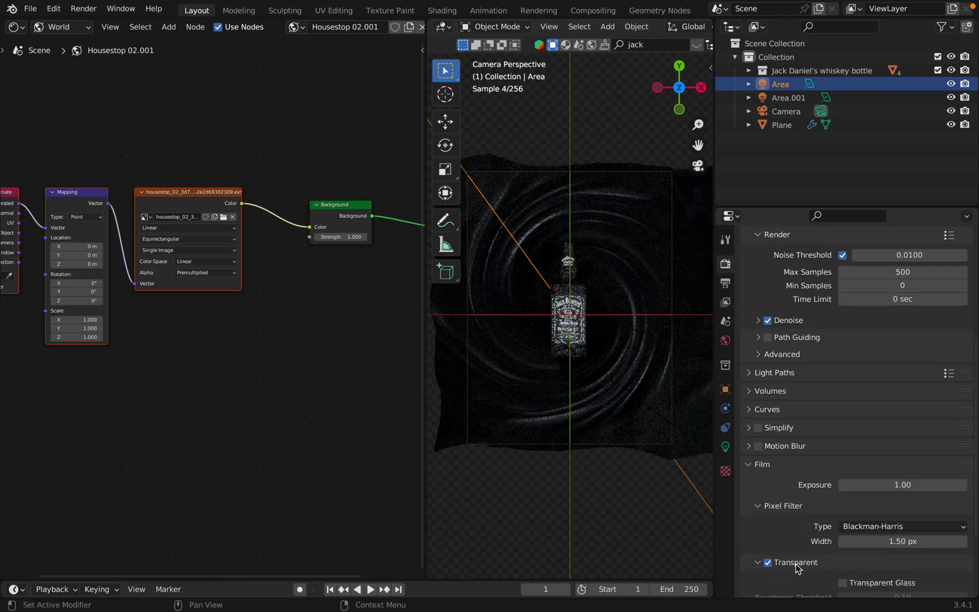
scroll(776, 548, "down", 2)
left_click(768, 508)
Inspect the HDRI surroundings, both area lights and the cloth plane in the rendered view.
middle_click_drag(529, 389, 583, 312)
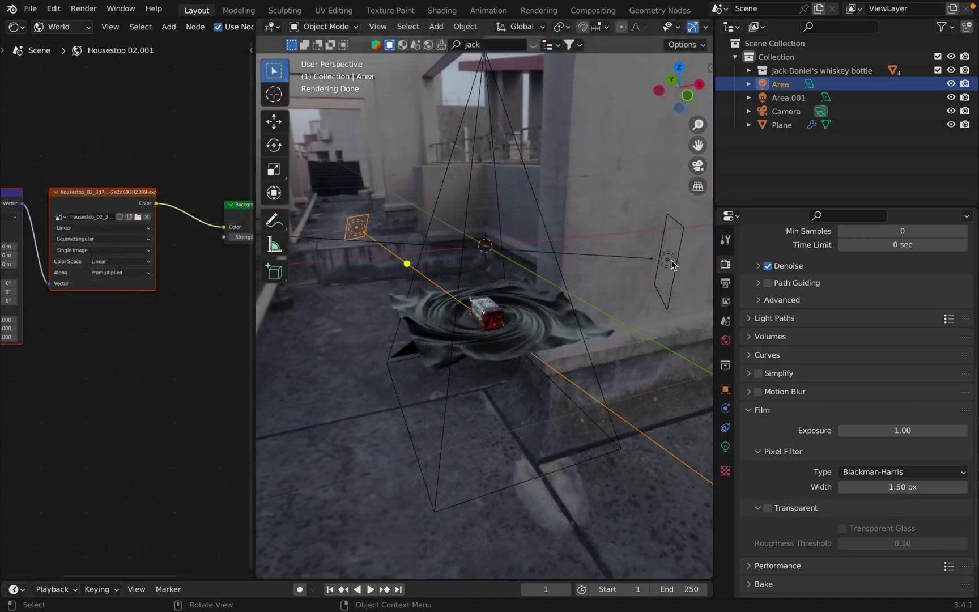
left_click(668, 259)
left_click(368, 234)
middle_click_drag(369, 235, 550, 333)
scroll(544, 340, "up", 6)
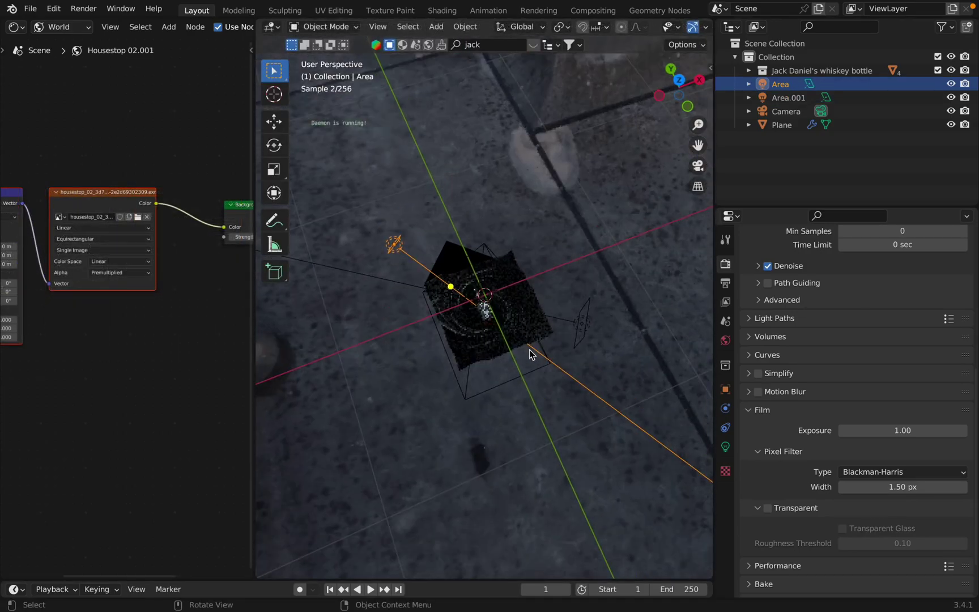
left_click(488, 352)
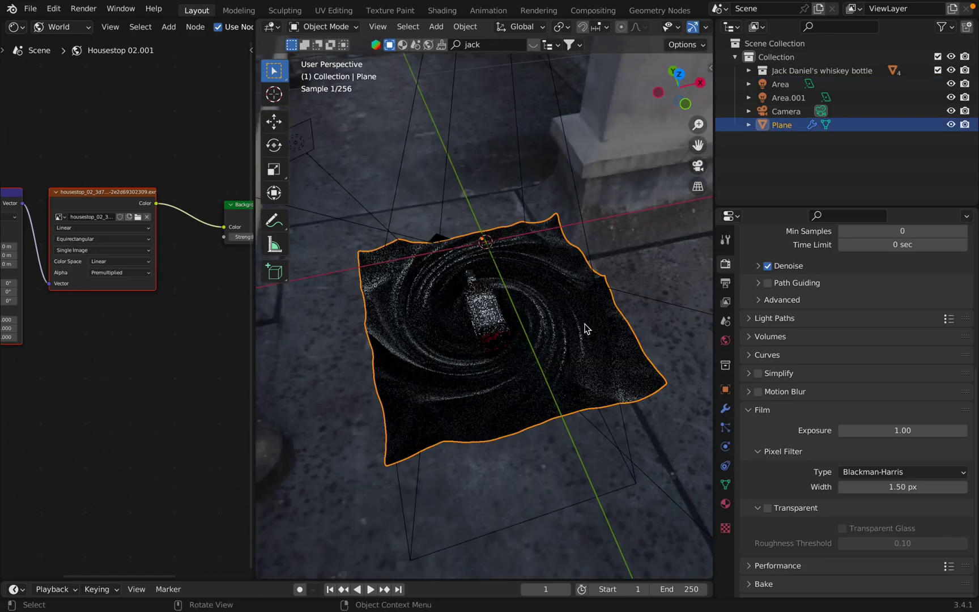
Enable Transparent in the Film render settings and return the rendered viewport to camera view.
scroll(776, 479, "down", 3)
left_click(767, 467)
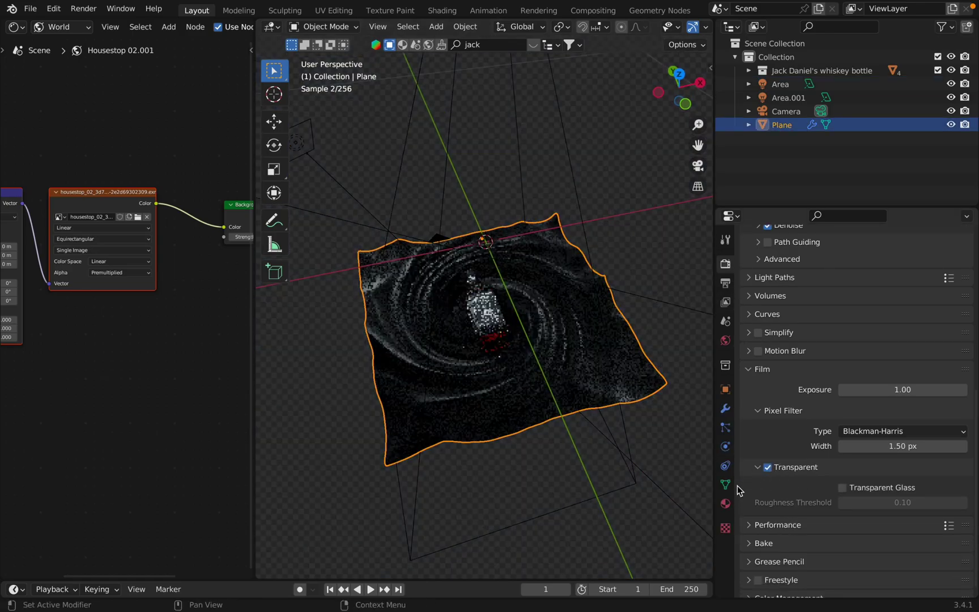
key("grave")
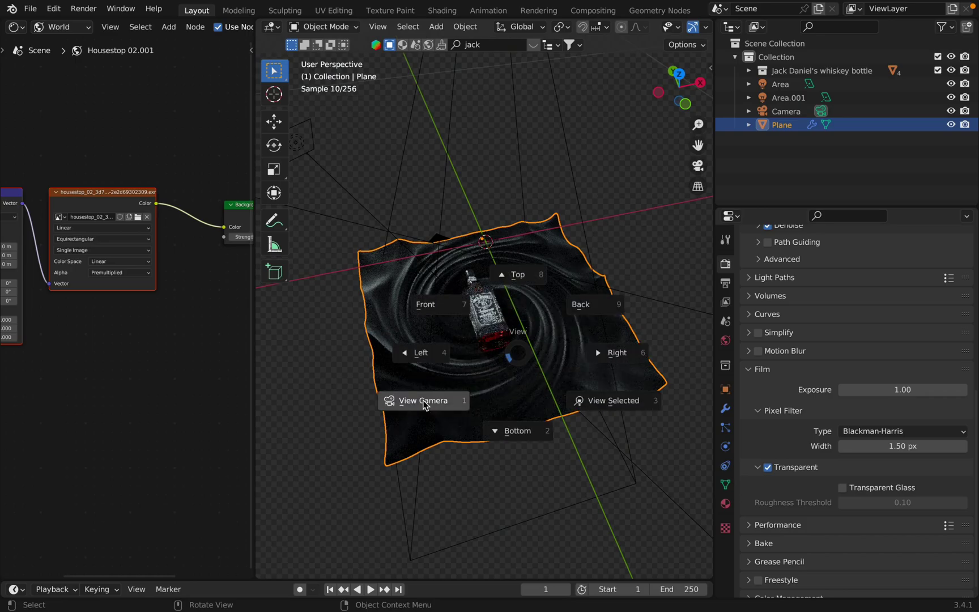
left_click(437, 388)
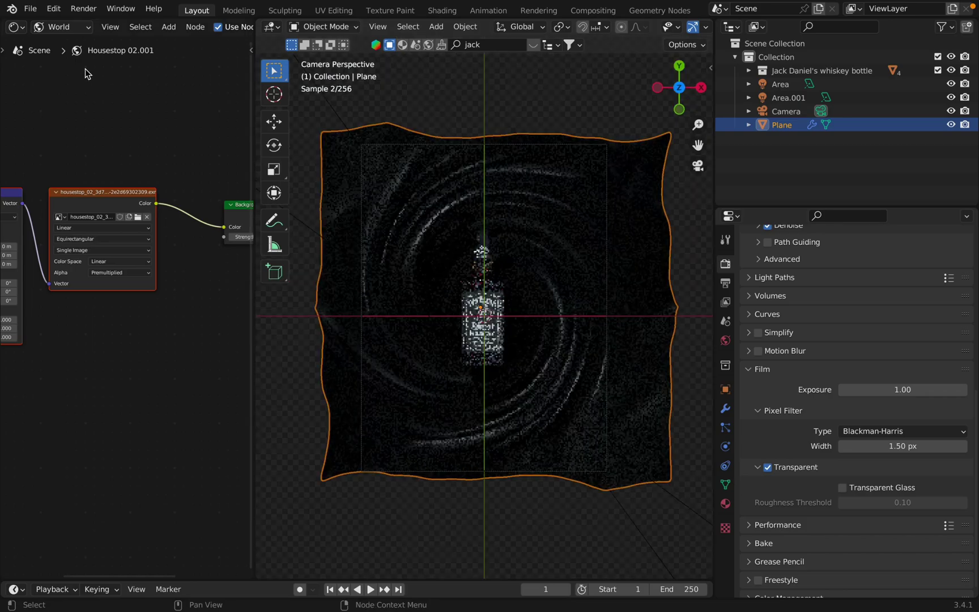
Change the Shader Editor to a 3D viewport and turn on its overlays.
left_click(17, 26)
left_click(43, 64)
scroll(116, 245, "down", 3)
middle_click_drag(136, 280, 153, 276)
scroll(152, 276, "down", 4)
scroll(180, 44, "down", 4)
scroll(173, 46, "down", 2)
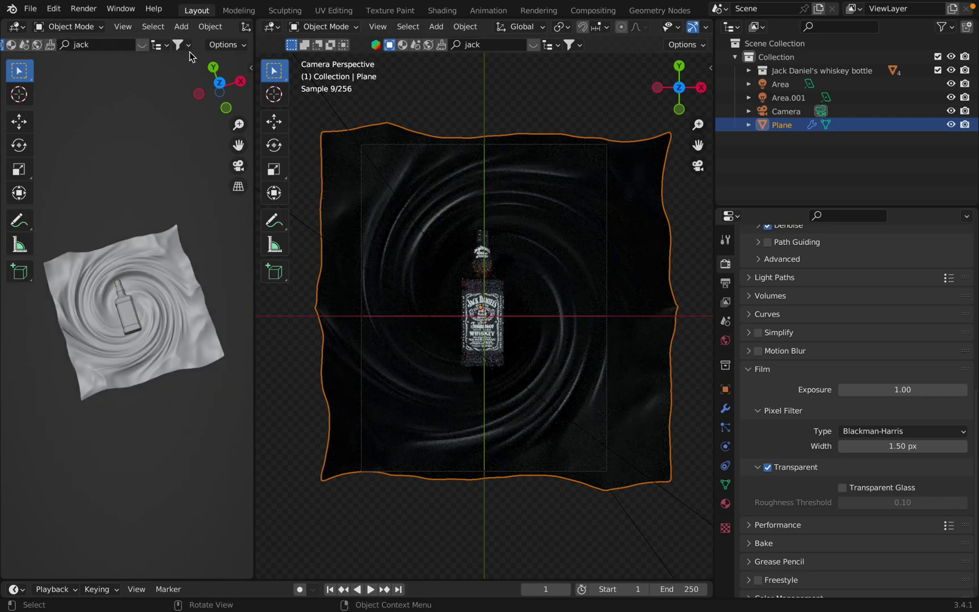
scroll(214, 28, "down", 10)
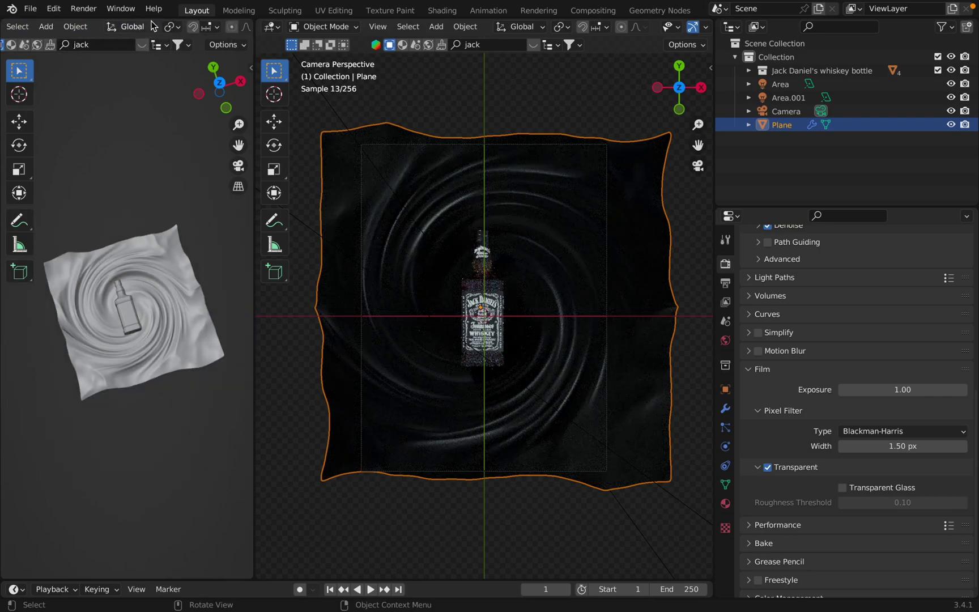
left_click(225, 27)
Hide the area lights Area.001 and Area in the viewport.
middle_click_drag(139, 317, 146, 269)
left_click(232, 284)
middle_click_drag(182, 328, 171, 340)
left_click(950, 97)
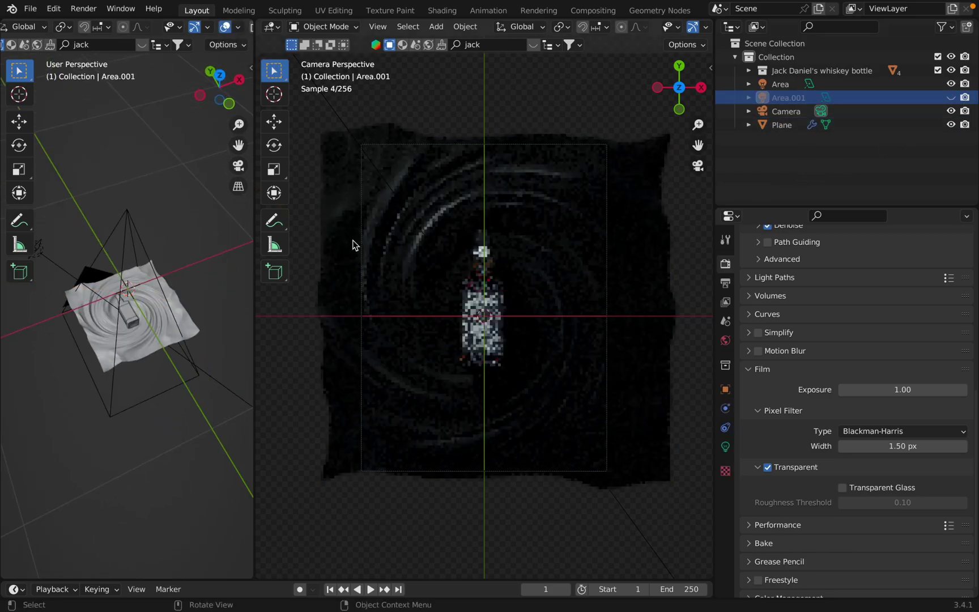
middle_click_drag(181, 252, 140, 255)
left_click(781, 84)
left_click(951, 84)
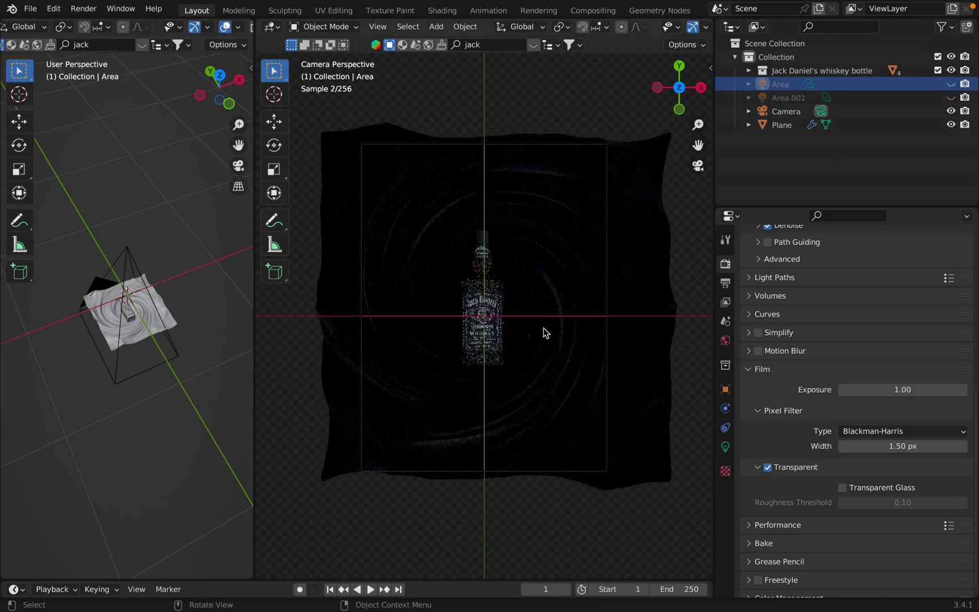
Inspect the bottle and cloth lit only by the HDRI, ending in camera view.
scroll(520, 334, "up", 1)
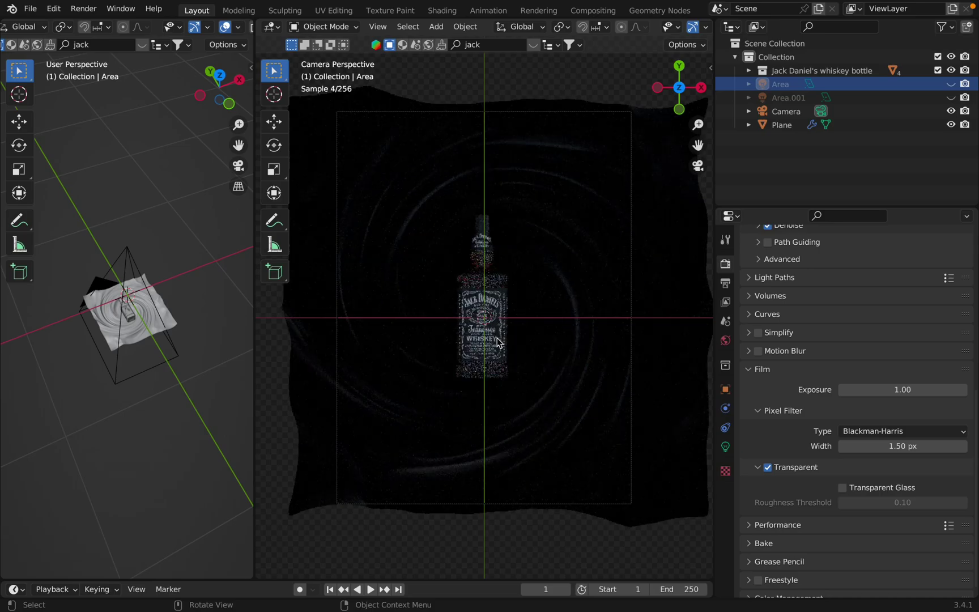
middle_click_drag(494, 362, 548, 308)
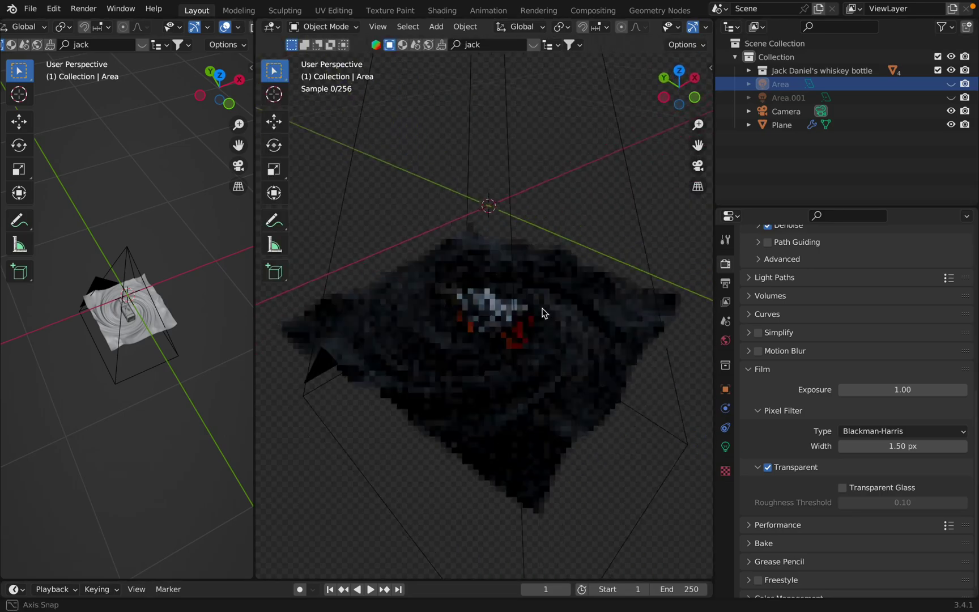
key("grave")
left_click(448, 406)
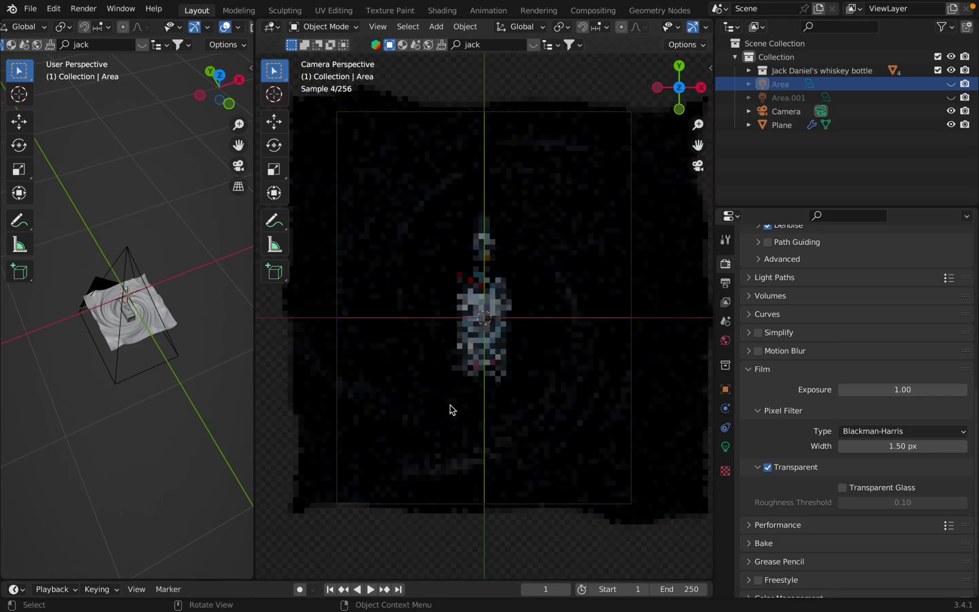
Unhide the area lights Area and Area.001 in the viewport.
left_click(951, 84)
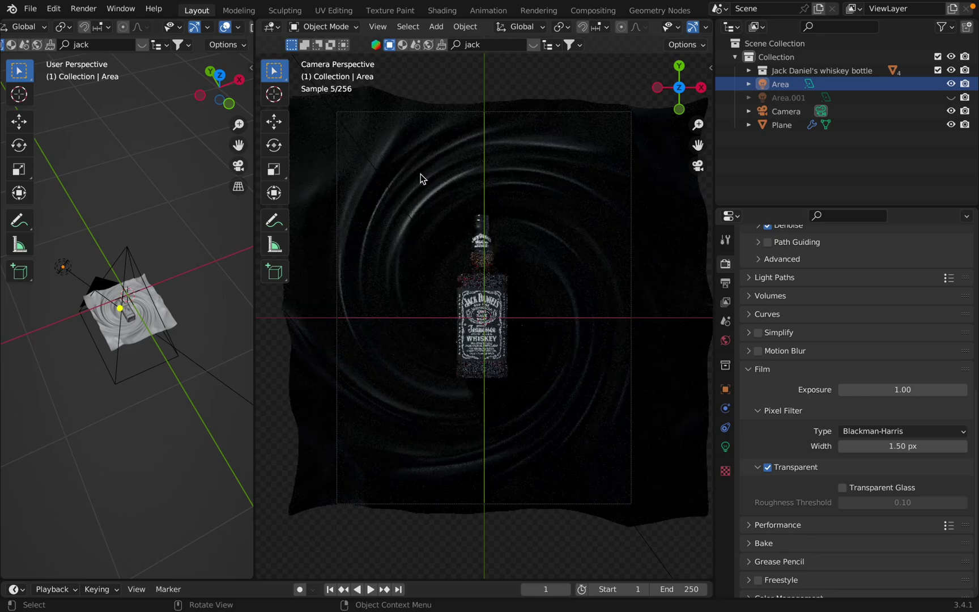
left_click(952, 98)
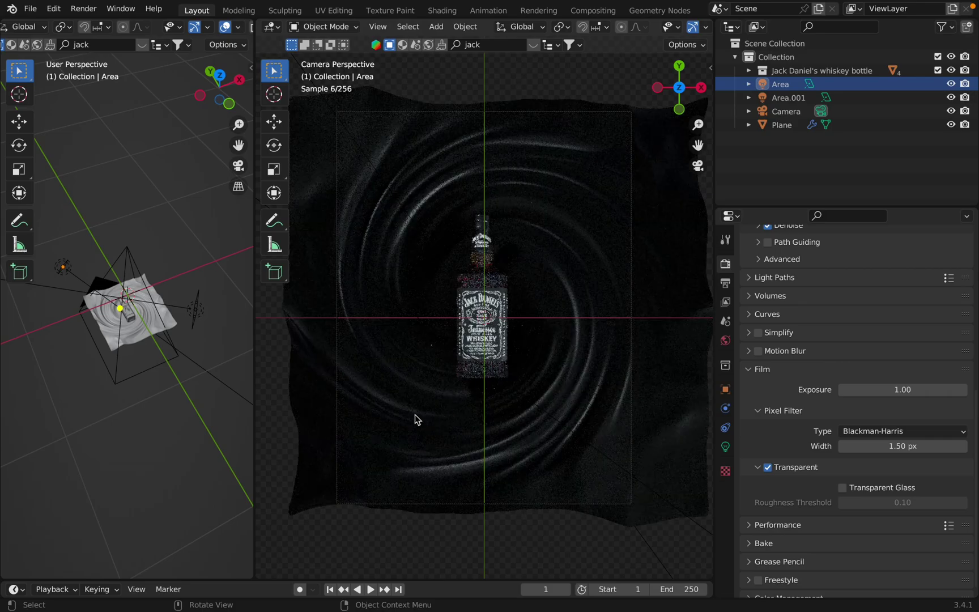
middle_click_drag(450, 425, 449, 374)
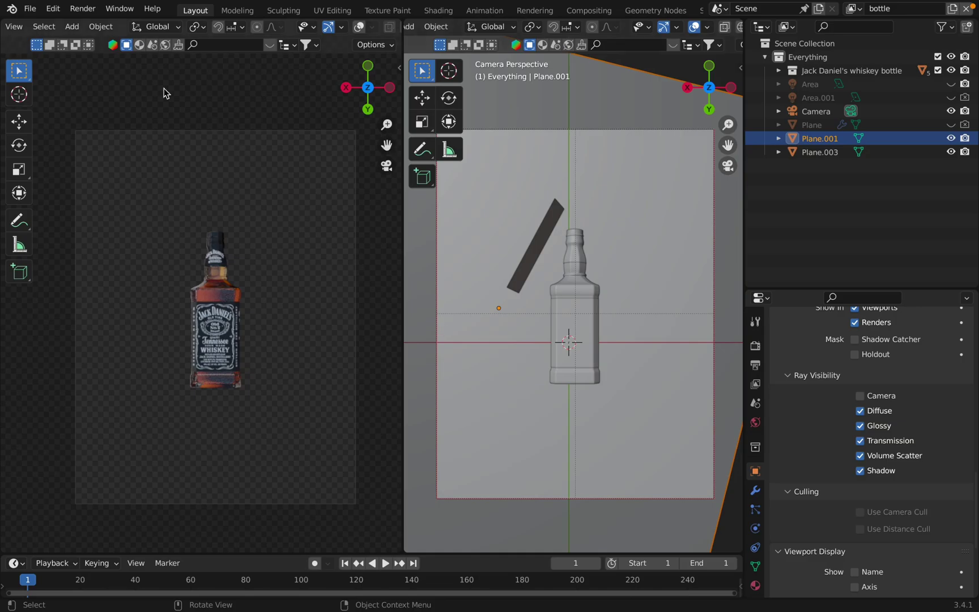
Change the bottle preview viewport to a Shader Editor and arrange the ColorRamp and Emission nodes of Plane.001's material.
scroll(25, 26, "up", 5)
left_click(16, 27)
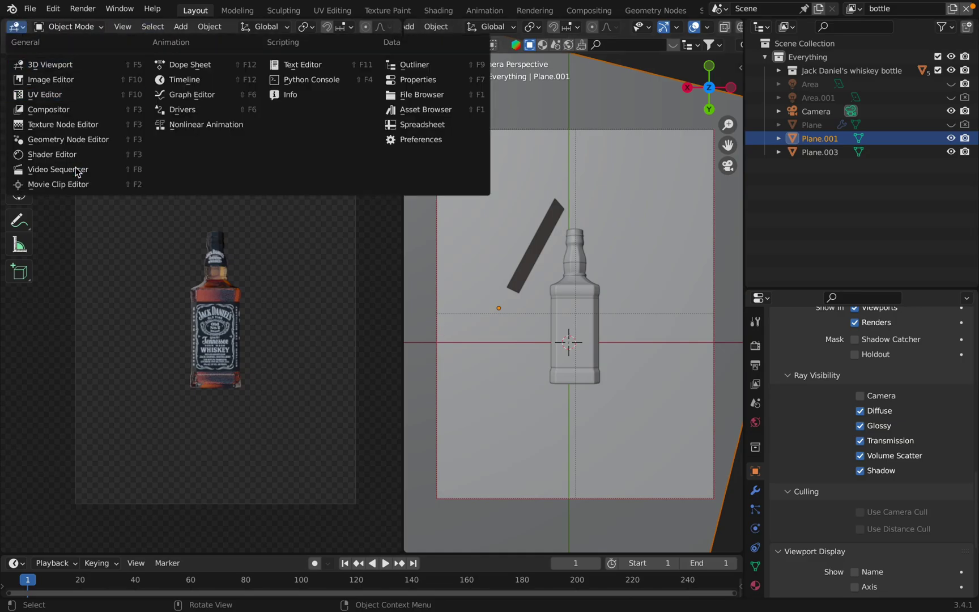
left_click(74, 154)
middle_click_drag(499, 323, 520, 352)
scroll(254, 292, "up", 4)
left_click_drag(331, 238, 329, 233)
left_click_drag(234, 228, 219, 232)
middle_click_drag(288, 235, 240, 230)
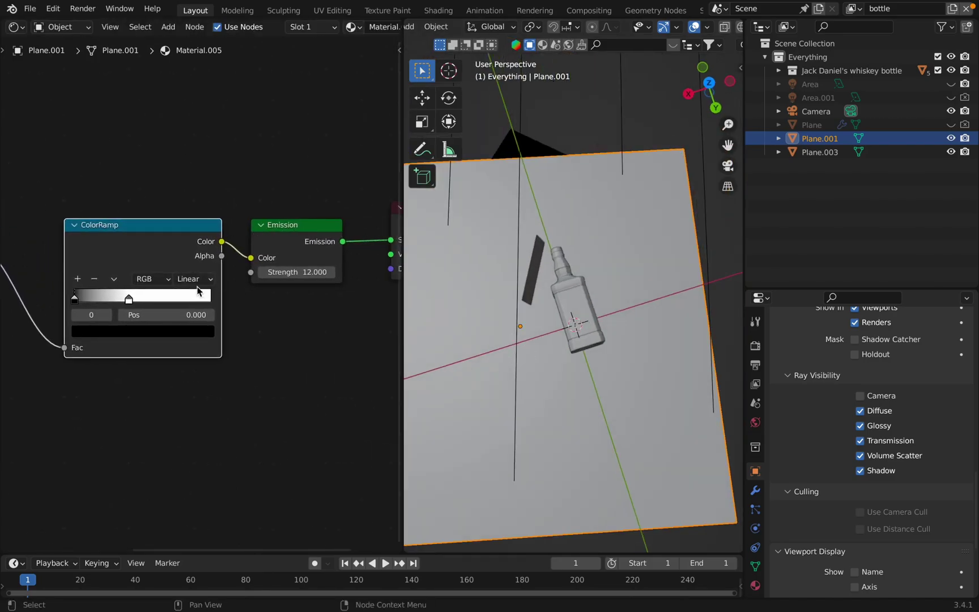
scroll(159, 271, "up", 1)
Switch the 3D viewport around Plane.001 and the bottle to Rendered shading.
scroll(596, 288, "down", 3)
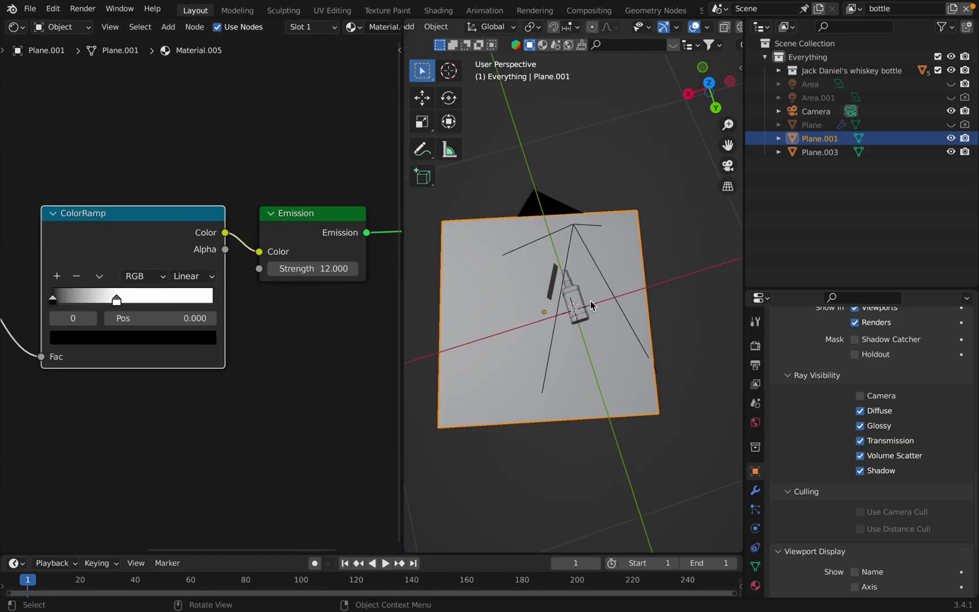
scroll(592, 305, "up", 2)
key("z")
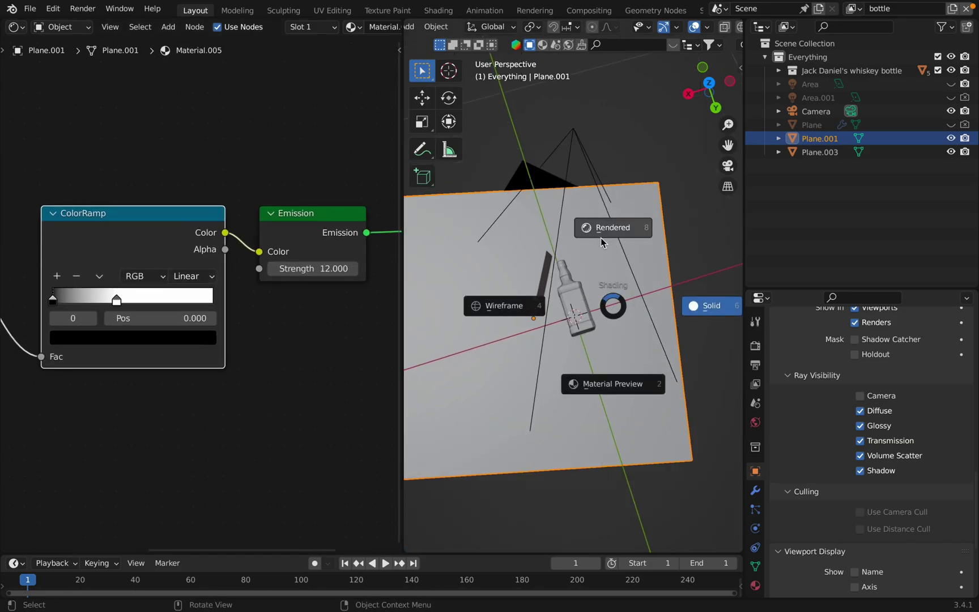
left_click(600, 266)
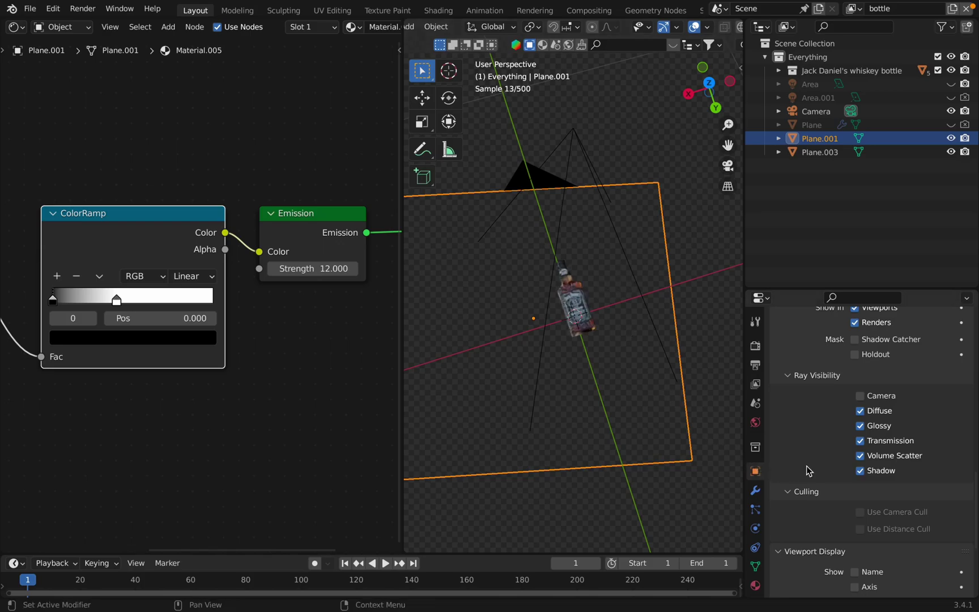
Enable Camera ray visibility for Plane.001 and view its gradient behind the bottle in camera view.
scroll(802, 477, "down", 5)
scroll(827, 457, "down", 2)
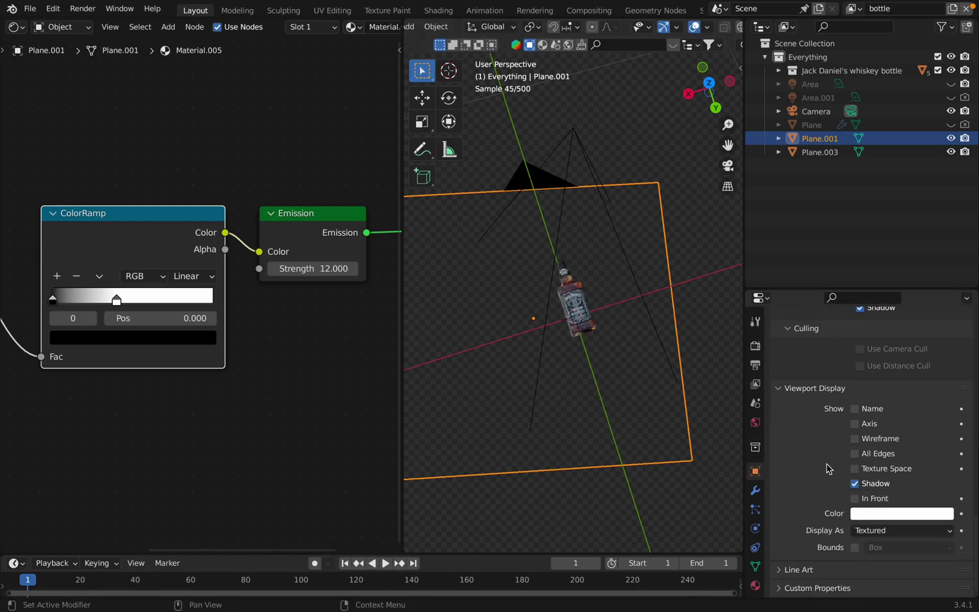
scroll(832, 477, "up", 6)
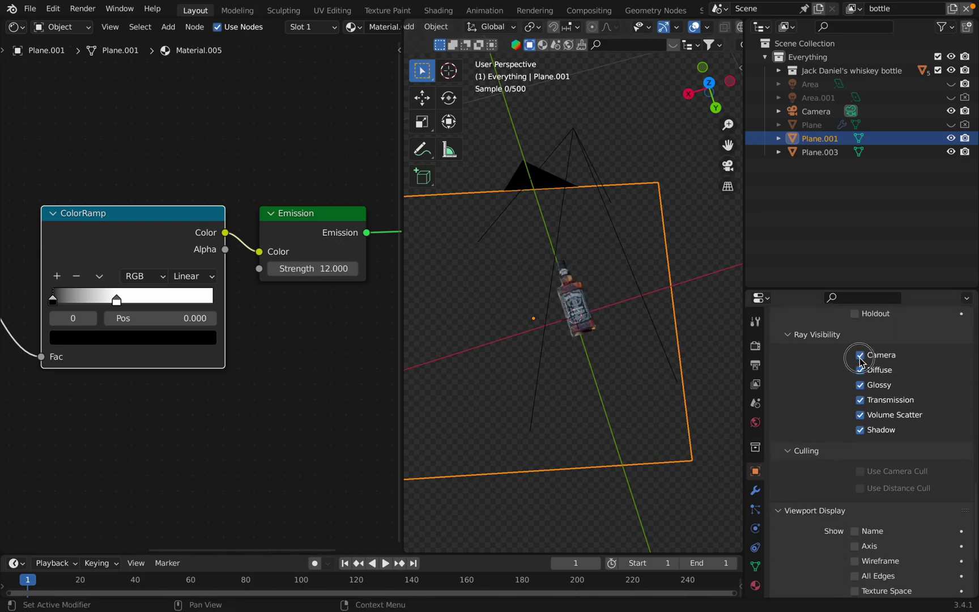
left_click(859, 355)
middle_click_drag(592, 363, 572, 340)
key("grave")
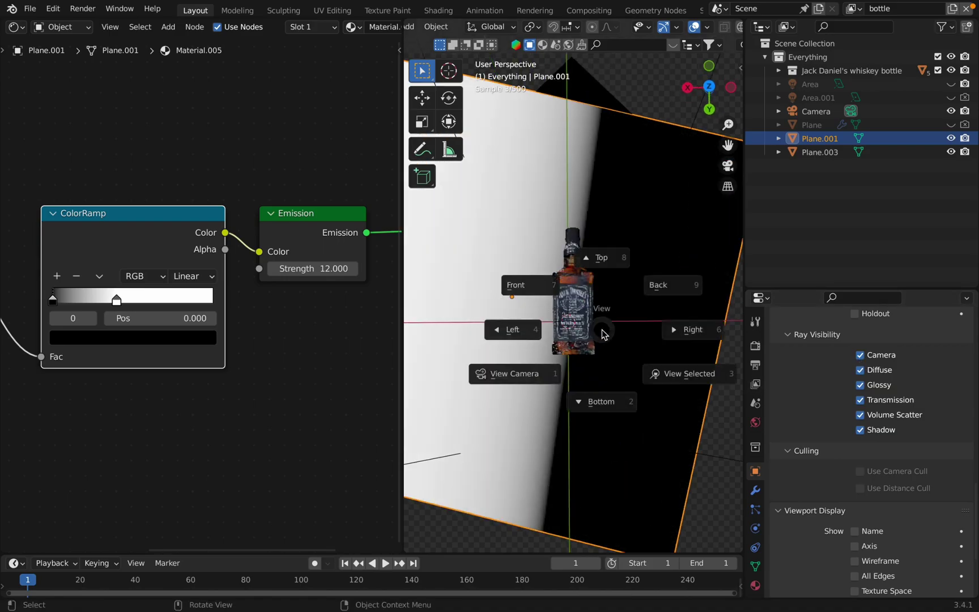
left_click(502, 384)
scroll(563, 337, "up", 5)
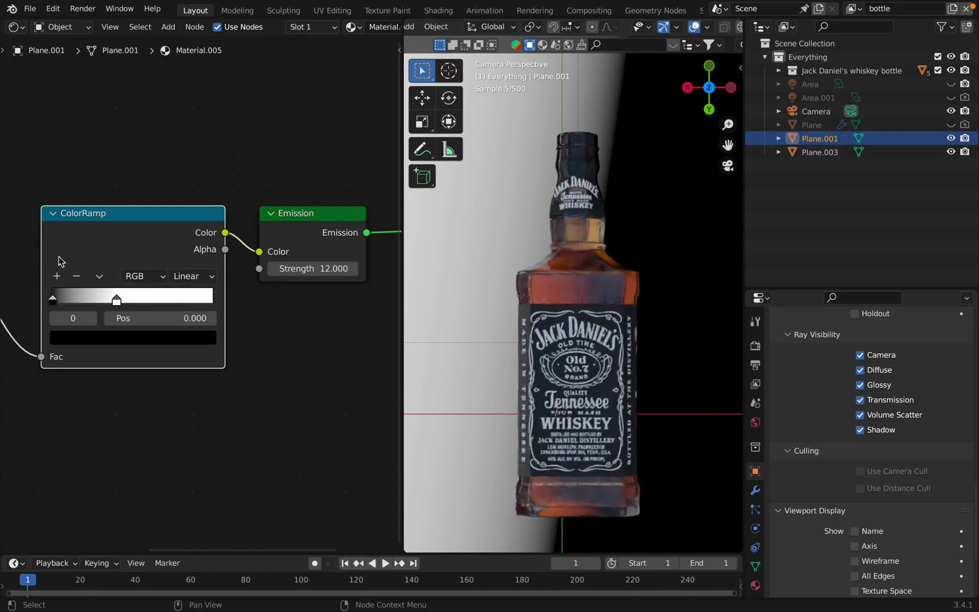
Check how the black and white ColorRamp stops shape the gradient light falling on the bottle.
left_click_drag(54, 299, 55, 310)
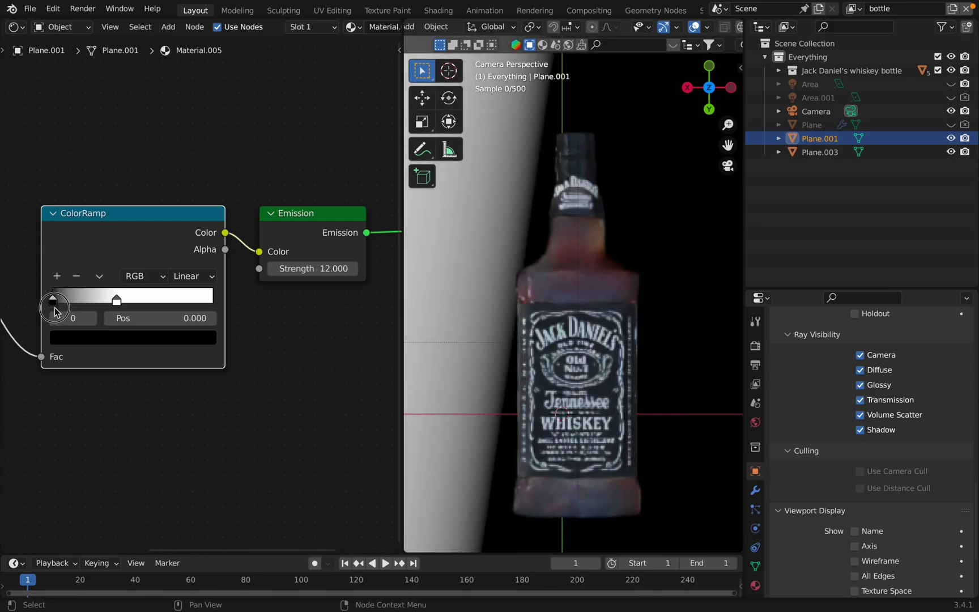
left_click(120, 301)
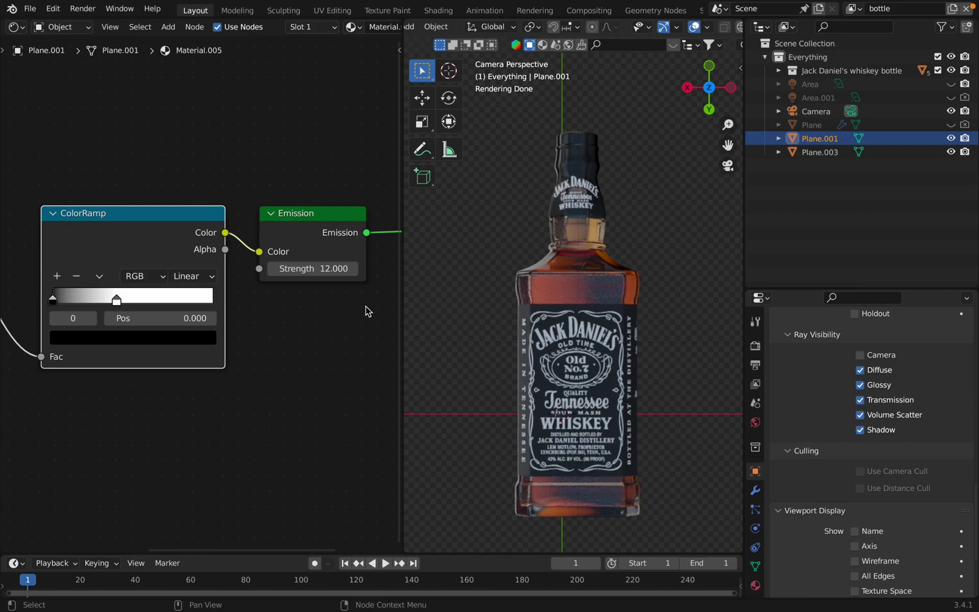
scroll(201, 294, "down", 2)
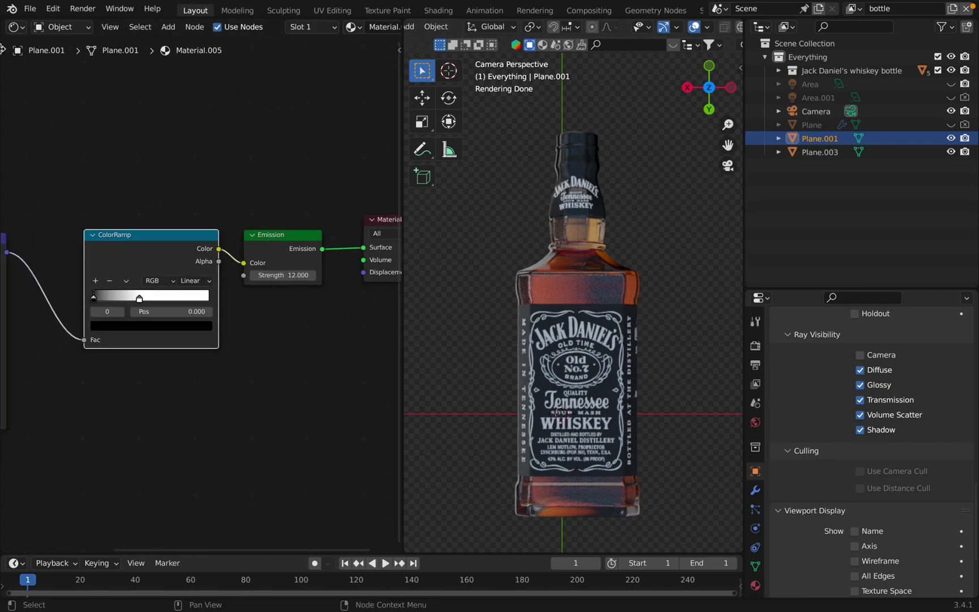
Change the Shader Editor back to a 3D viewport with Solid shading.
left_click(15, 26)
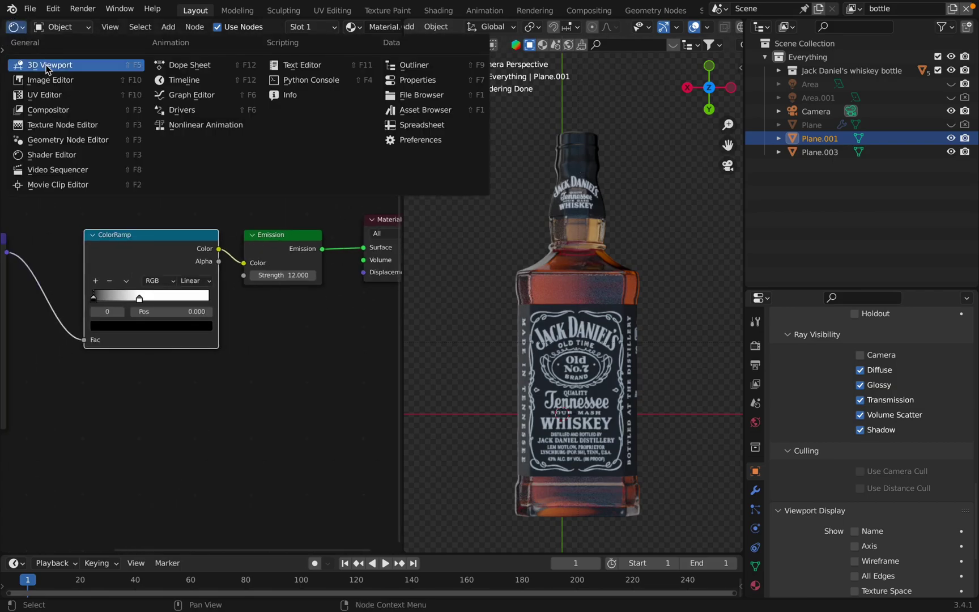
left_click(54, 65)
key("z")
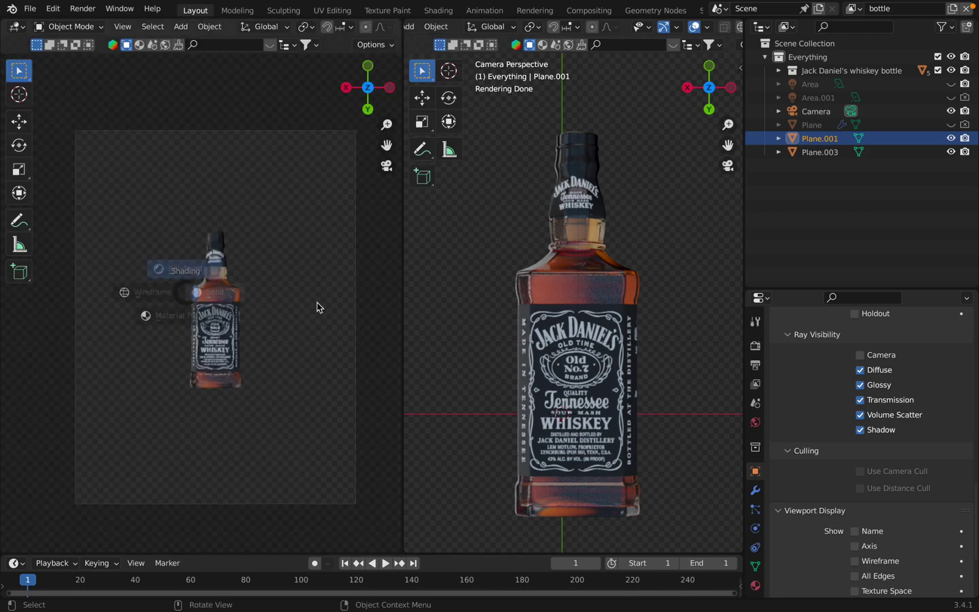
left_click(317, 303)
Select the narrow Plane.003 beside the bottle neck and toggle its Camera ray visibility.
left_click(191, 255)
scroll(179, 277, "up", 4)
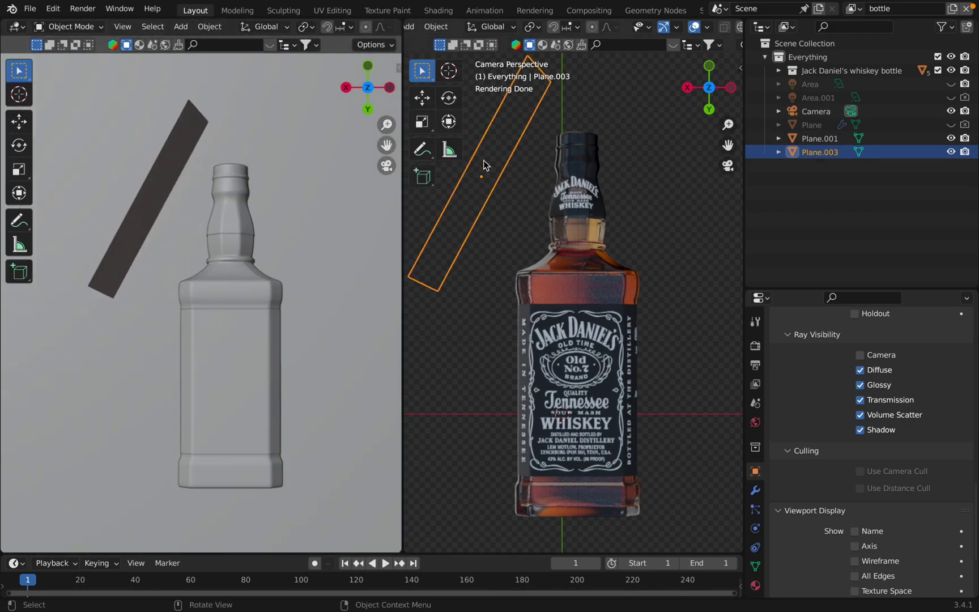
scroll(824, 457, "down", 5)
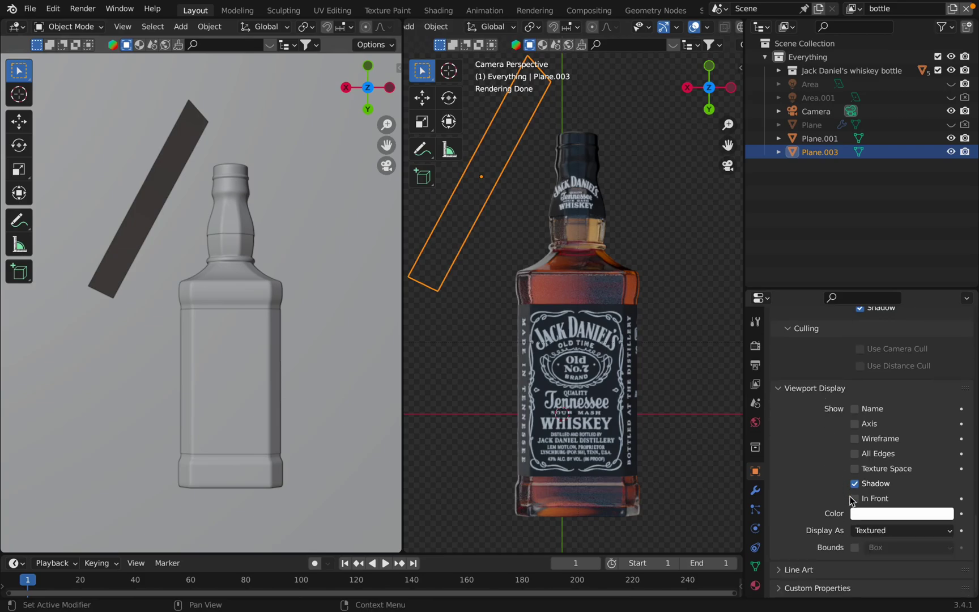
scroll(841, 403, "up", 7)
left_click(859, 396)
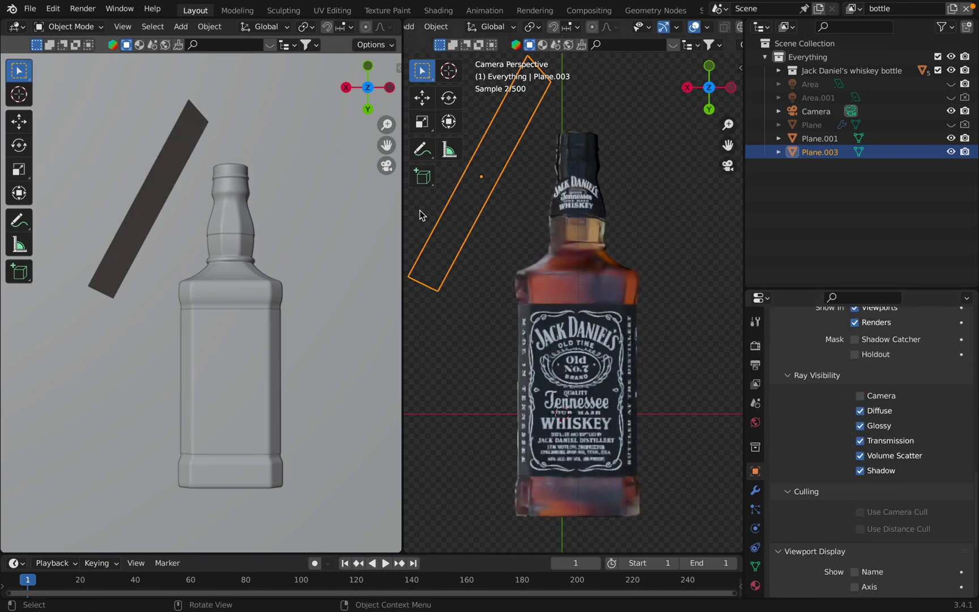
Toggle Plane.003's viewport visibility on and off to compare the highlights on the bottle's neck.
middle_click_drag(546, 157, 548, 281, "shift")
scroll(548, 280, "up", 4)
scroll(566, 284, "up", 5)
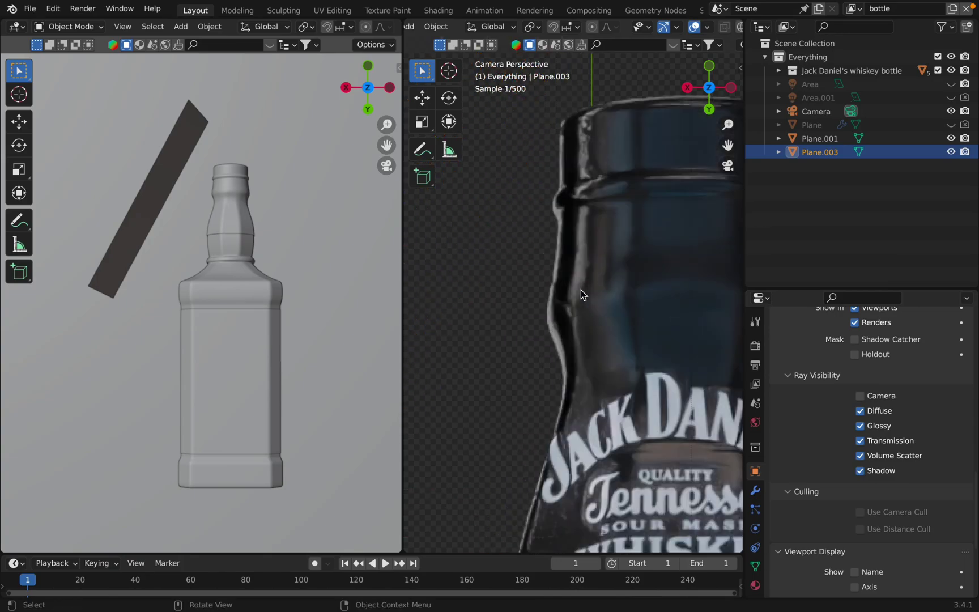
left_click(951, 152)
left_click(952, 152)
left_click(951, 153)
left_click(951, 152)
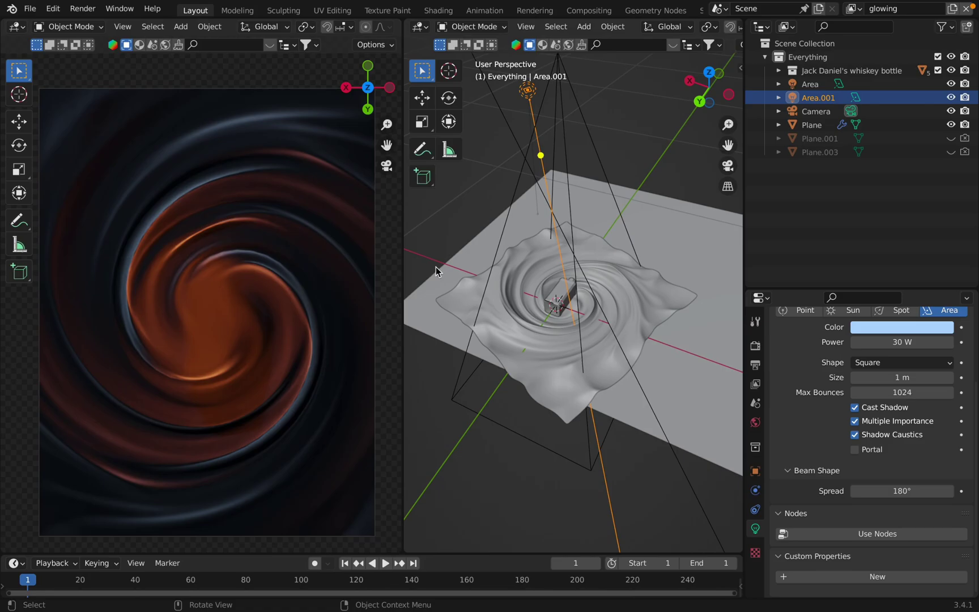
Select bottle whiskey.001 in the glowing view layer and show its Emission material in a Shader Editor.
left_click(571, 294)
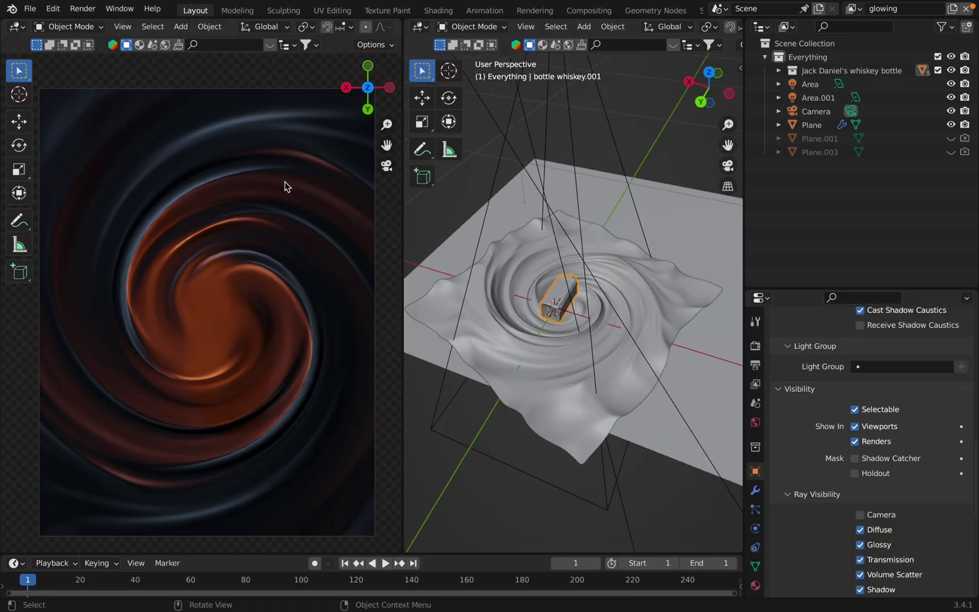
left_click(17, 27)
left_click(93, 157)
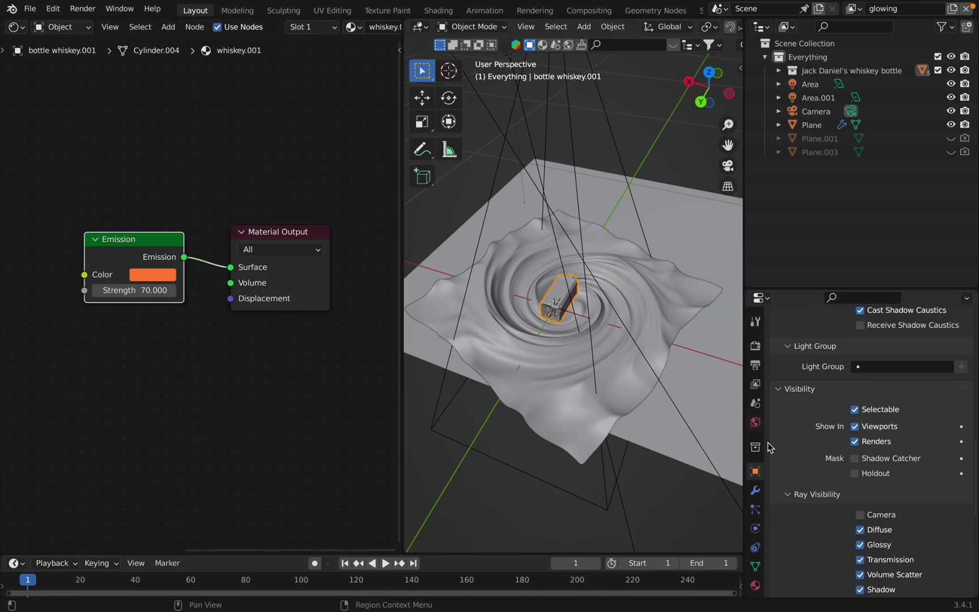
Switch the 3D viewport to Rendered shading and enable Camera ray visibility for bottle whiskey.001.
scroll(592, 377, "up", 3)
key("z")
left_click(574, 263)
left_click(859, 515)
scroll(555, 335, "up", 3)
mouse_move(554, 334)
middle_mouse_down()
mouse_move(601, 320)
mouse_move(549, 341)
middle_mouse_up()
scroll(550, 340, "down", 3)
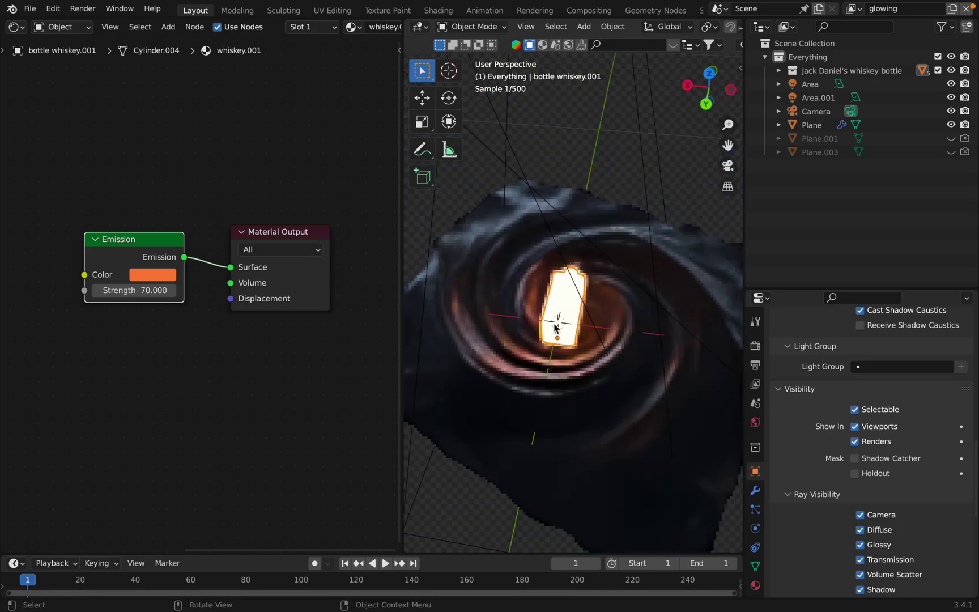
Unhide bottle whiskey.003, bottle whiskey and bottle whiskey.002 in the viewport, and enable bottle whiskey.003 and bottle whiskey for rendering.
left_click(779, 70)
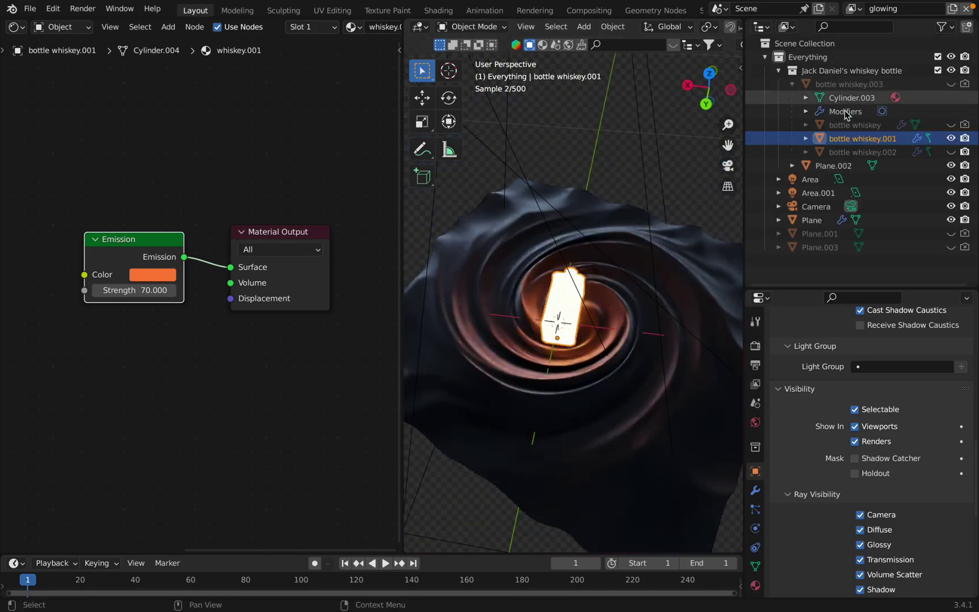
left_click(950, 84)
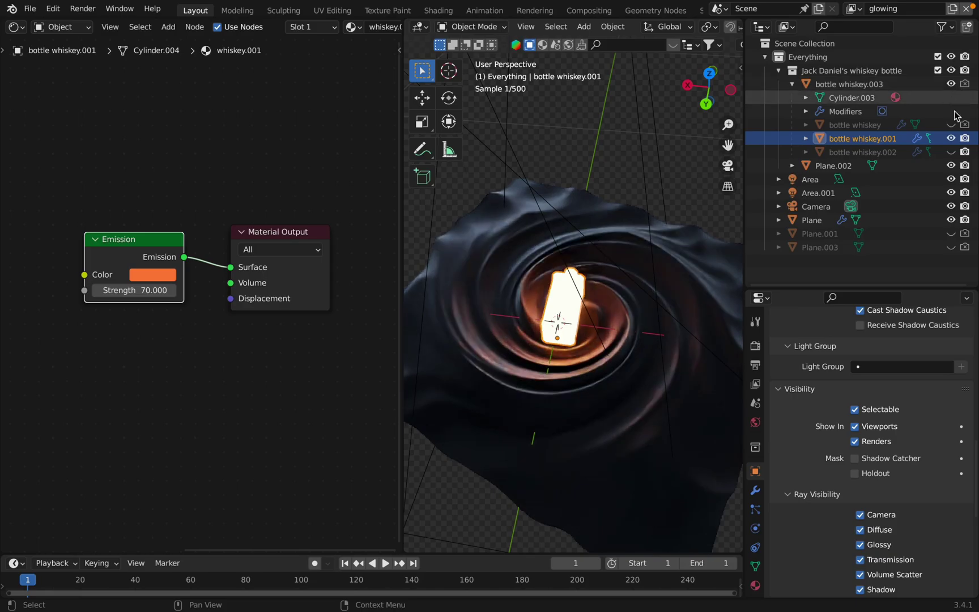
left_click(951, 125)
left_click(965, 84)
left_click(965, 125)
middle_click_drag(586, 275, 578, 324)
scroll(578, 324, "up", 3)
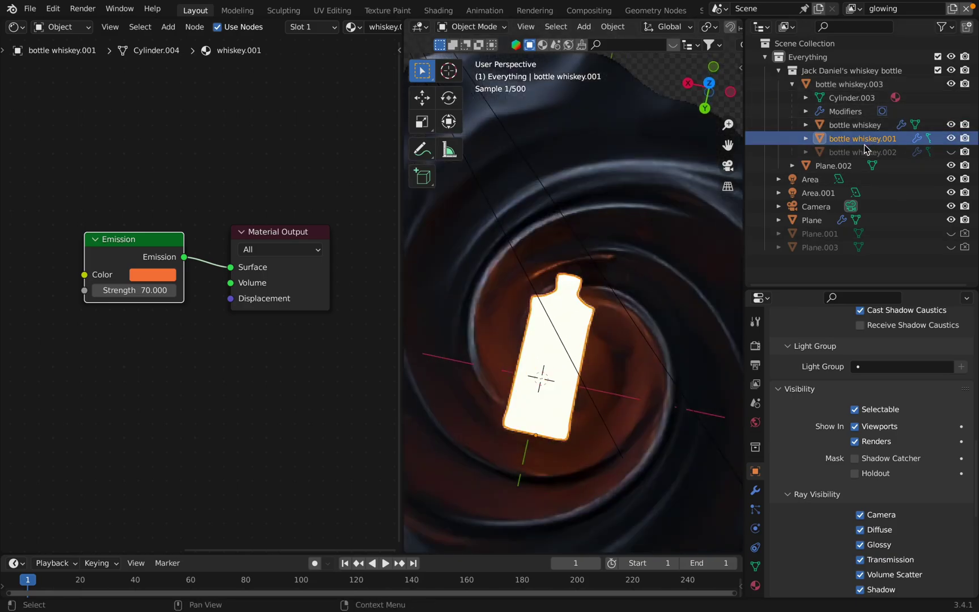
left_click(951, 152)
middle_click_drag(546, 382, 590, 283)
Turn Camera ray visibility on and back off for the bottle whiskey cap.
left_click(585, 226)
scroll(842, 440, "down", 3)
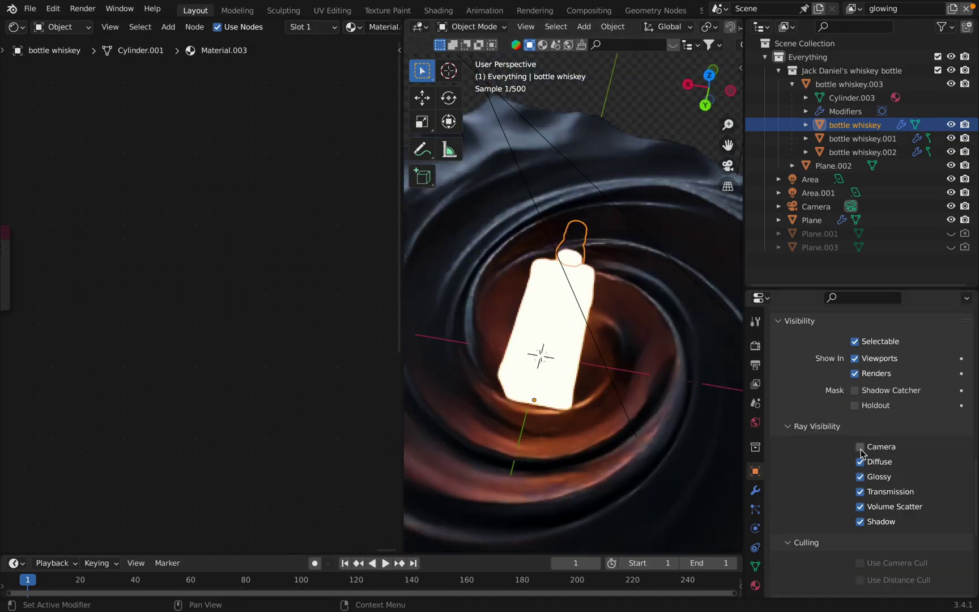
middle_click_drag(555, 252, 562, 284)
scroll(578, 278, "up", 5)
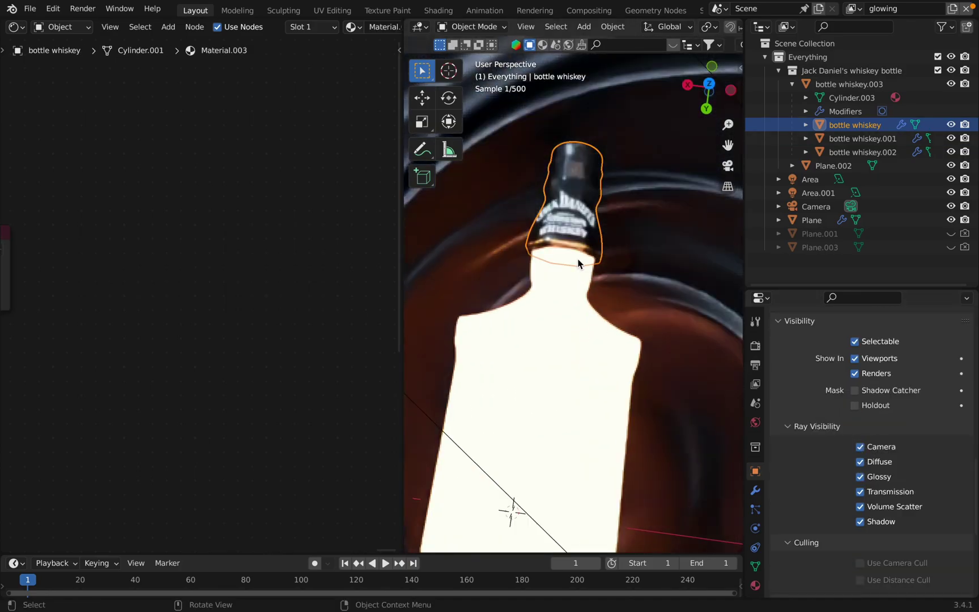
left_click(859, 446)
scroll(522, 306, "down", 4)
Hide the bottle whiskey object in both the viewport and renders.
left_click(951, 124)
left_click(965, 125)
middle_click_drag(595, 350, 592, 313)
scroll(592, 312, "down", 5)
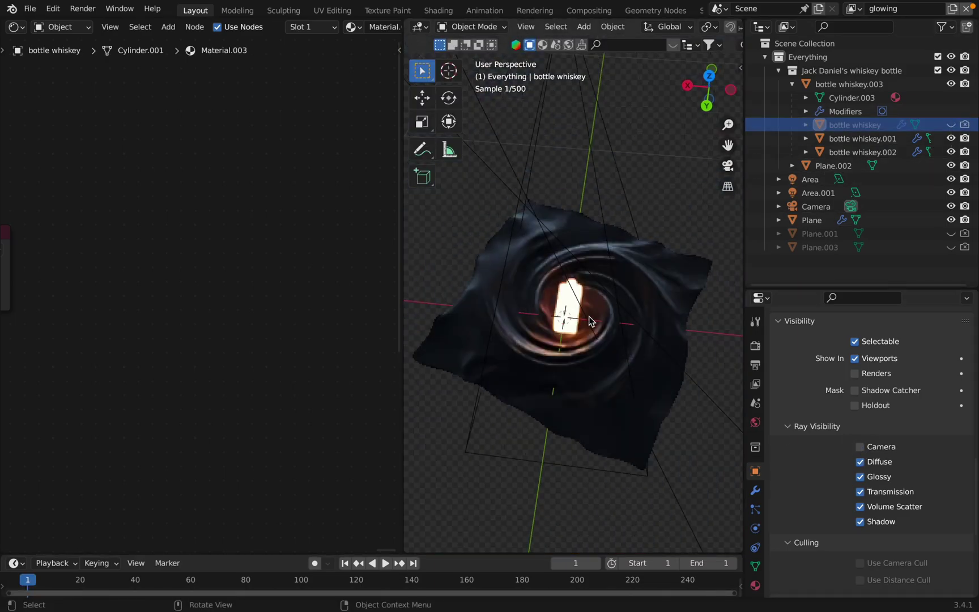
Locate the two area lights around the cloth by selecting each one, ending with Area.
middle_click_drag(573, 368, 702, 317)
scroll(573, 339, "down", 3)
left_click(698, 318)
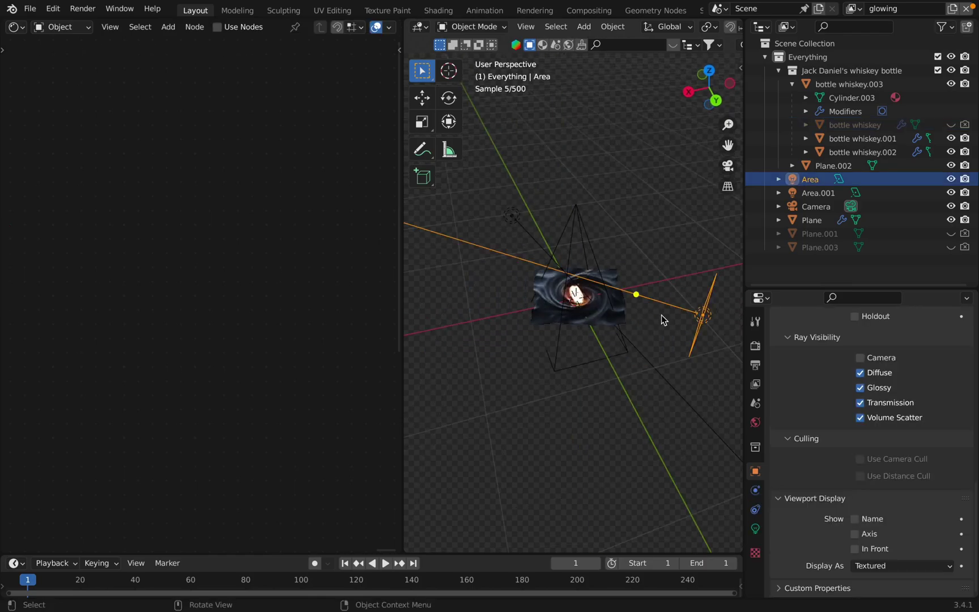
left_click(512, 215)
left_click(704, 316)
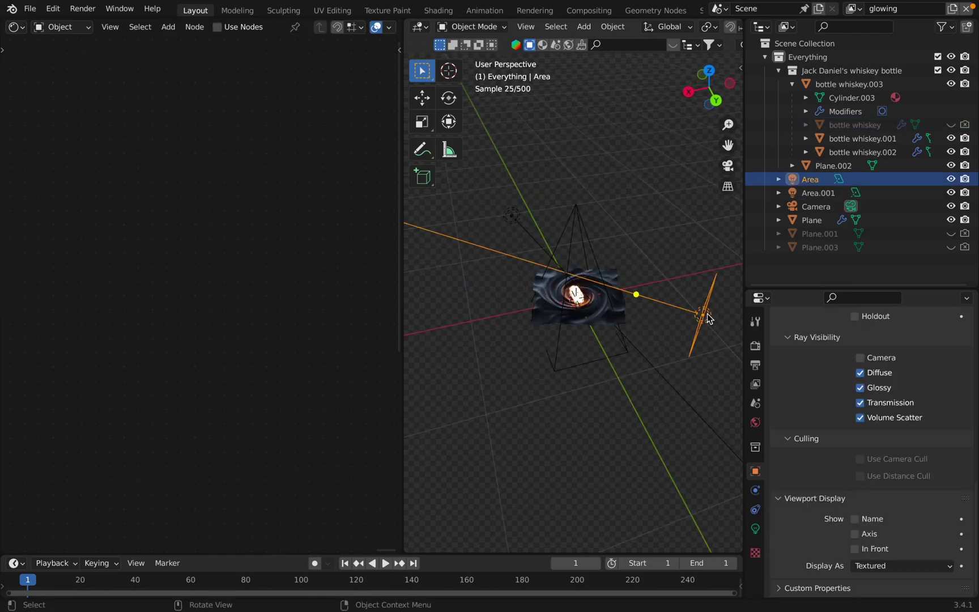
Try a pink colour with hue 0.975 and saturation 0.824 on the Area light in camera view, and undo it.
left_click(756, 528)
left_click(894, 329)
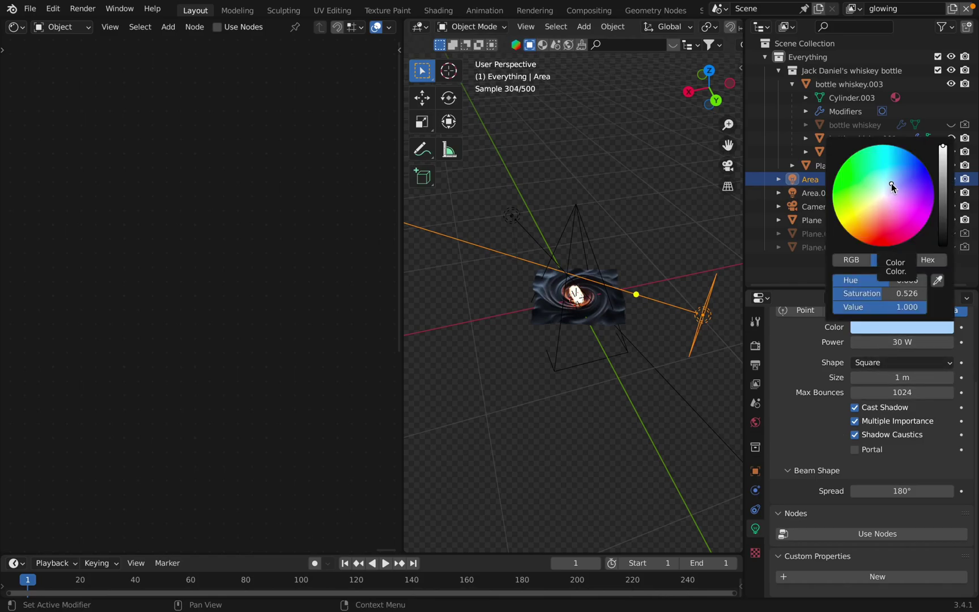
middle_click_drag(685, 317, 604, 322)
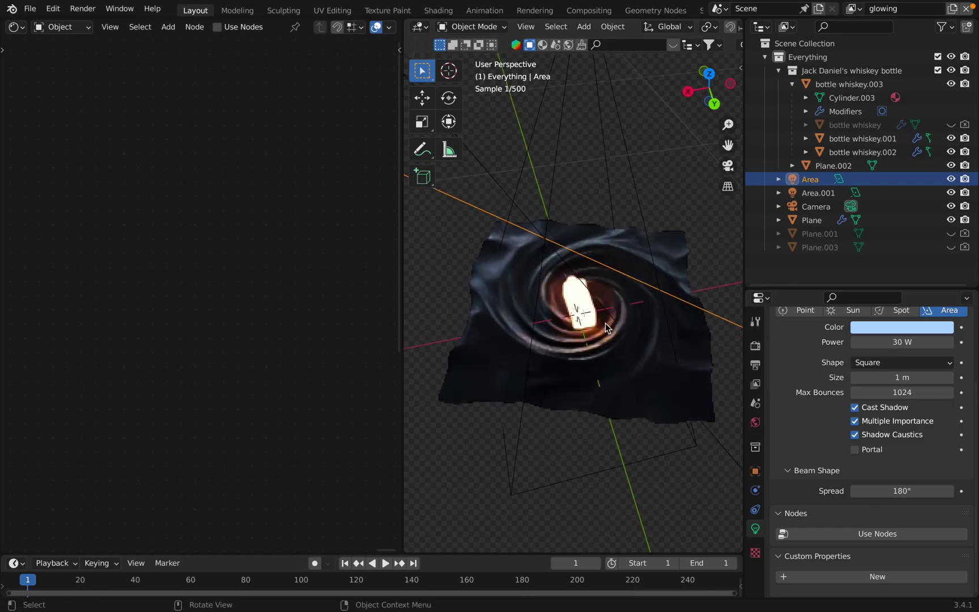
left_click(912, 328)
left_click_drag(902, 216, 890, 225)
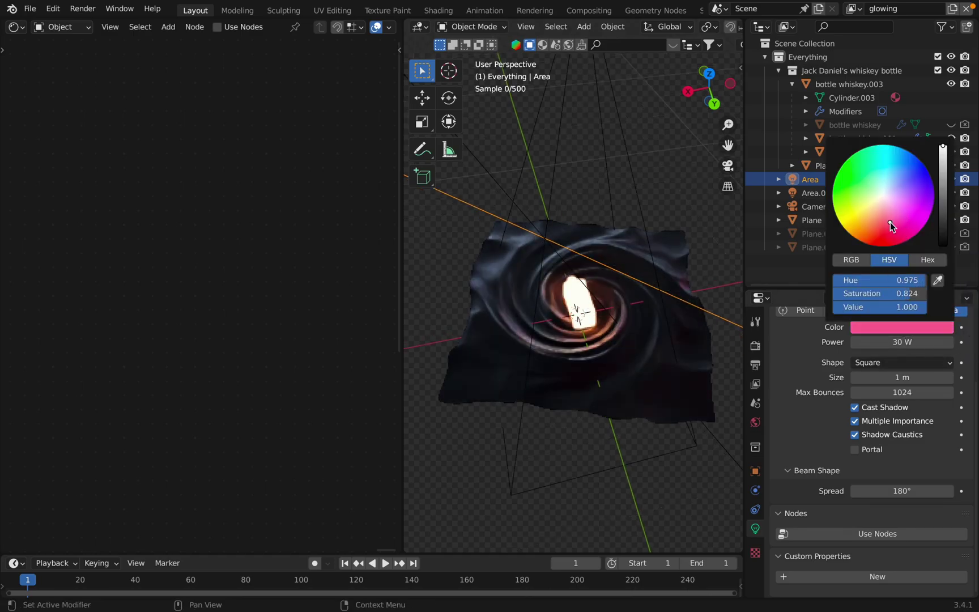
middle_click_drag(655, 360, 586, 389)
key("grave")
left_click(571, 409)
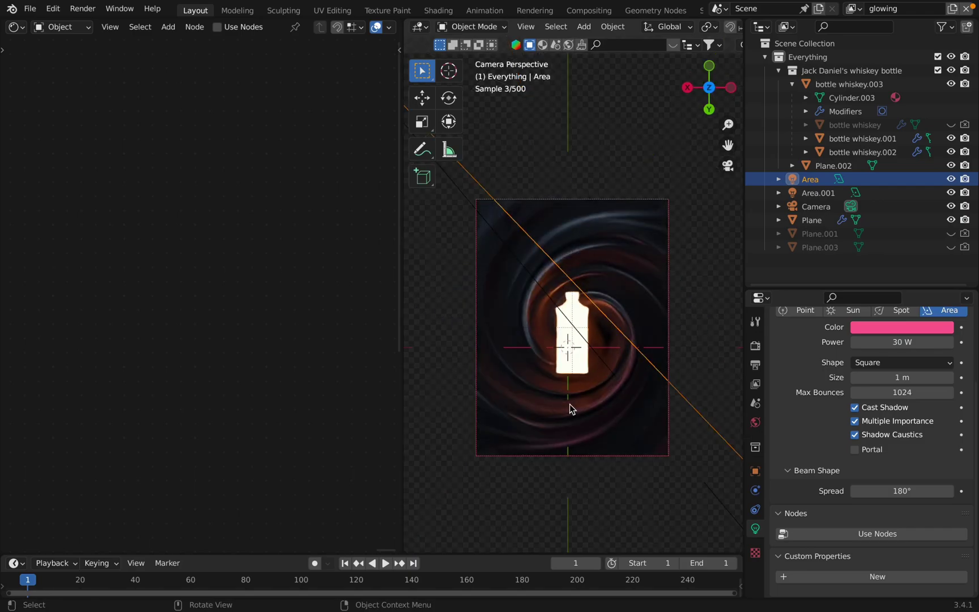
key("ctrl+z")
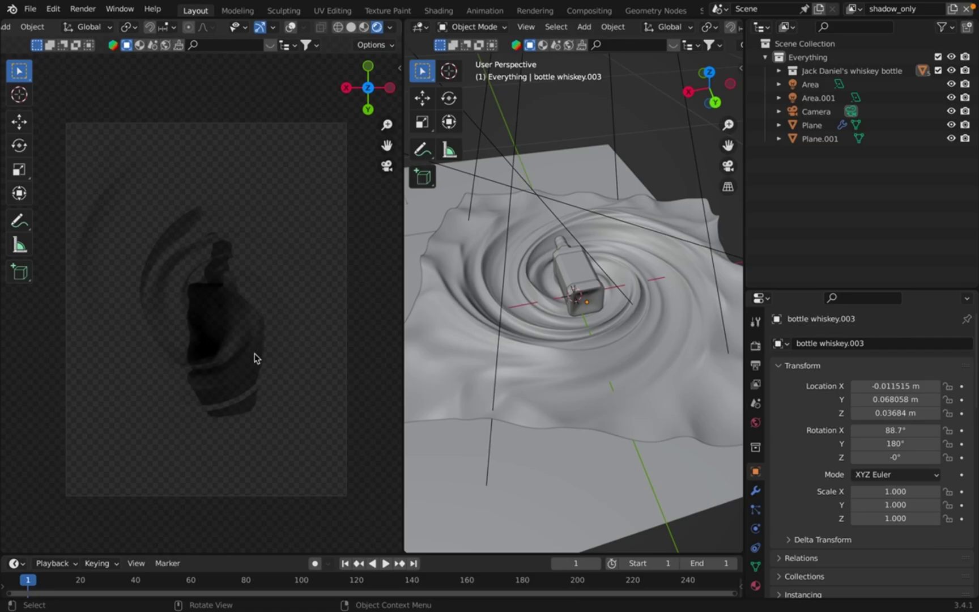
Select the swirling cloth Plane in the shadow_only view layer and examine its Visibility settings, including Shadow Catcher.
left_click(222, 324)
middle_click_drag(594, 325, 623, 362)
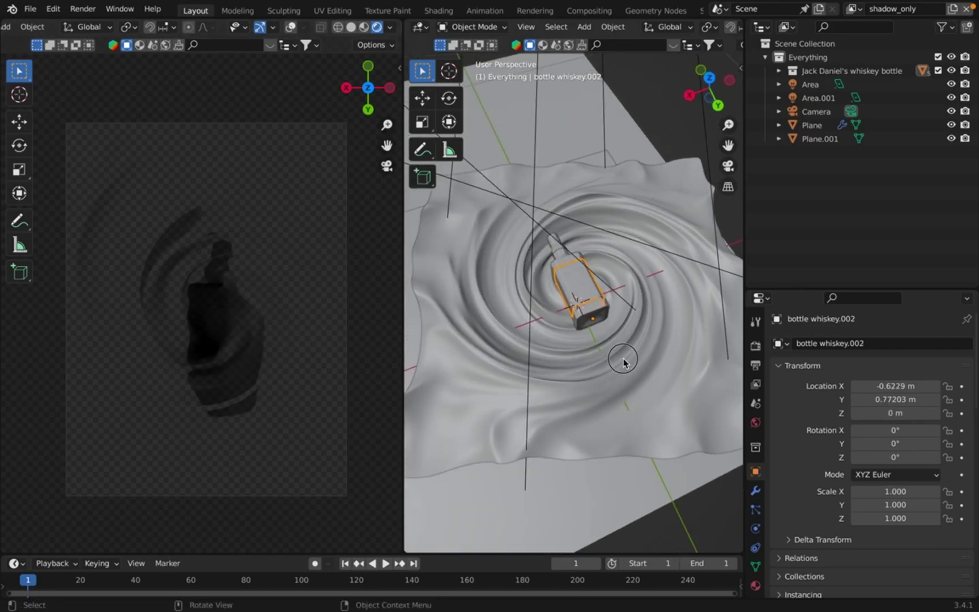
left_click(622, 360)
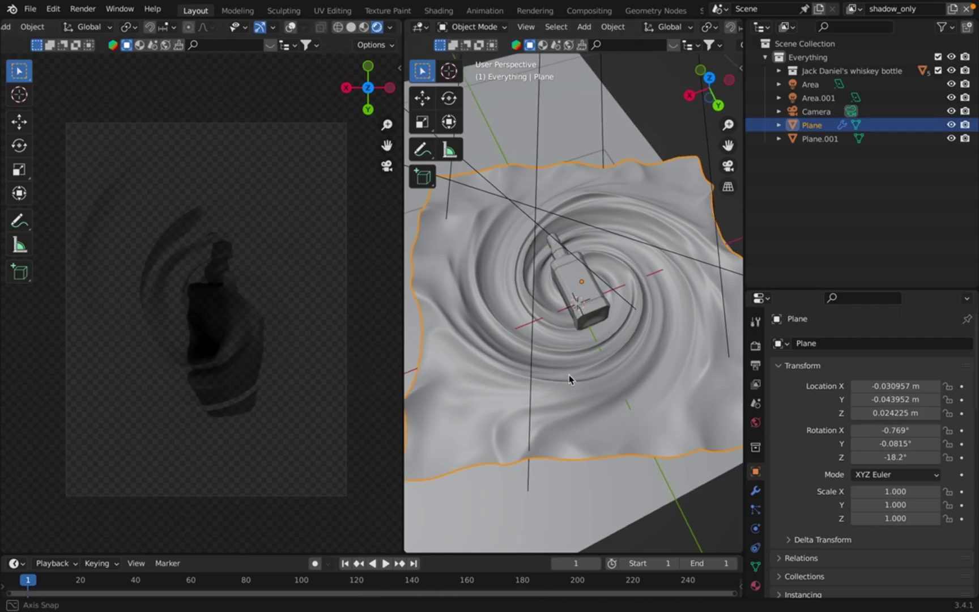
middle_click_drag(564, 381, 552, 376)
middle_click_drag(480, 427, 624, 347)
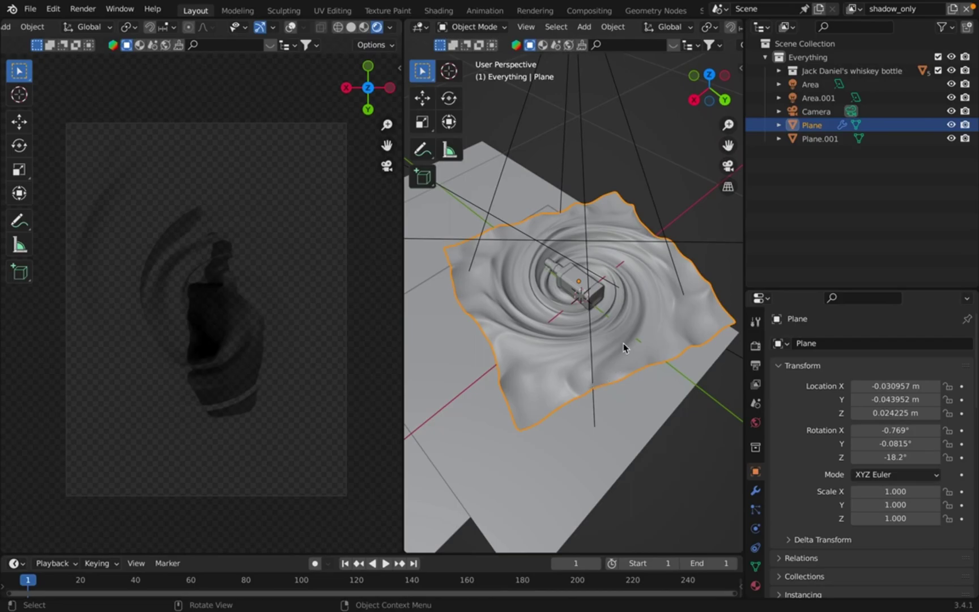
scroll(835, 476, "down", 8)
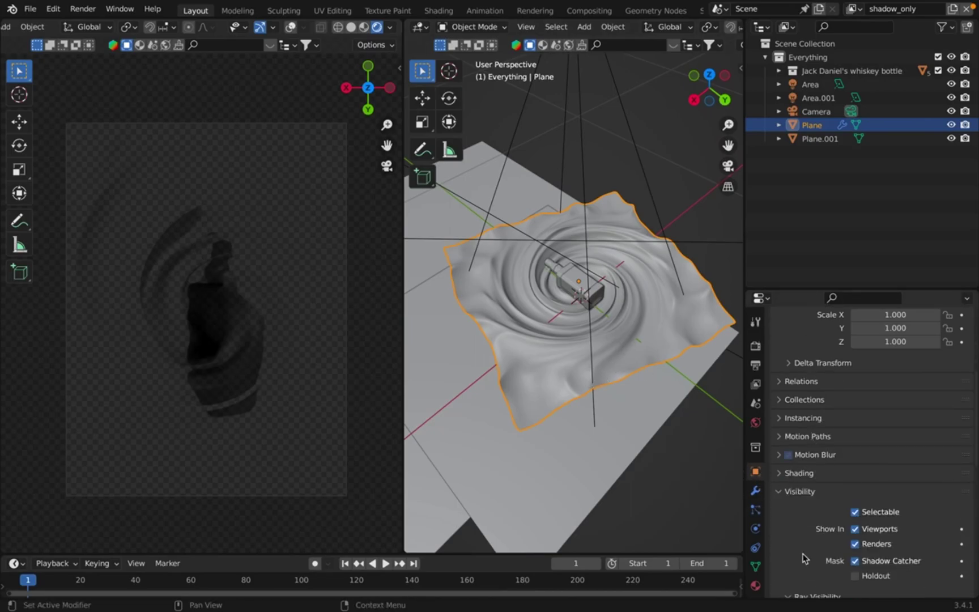
scroll(822, 508, "down", 2)
scroll(604, 360, "up", 4)
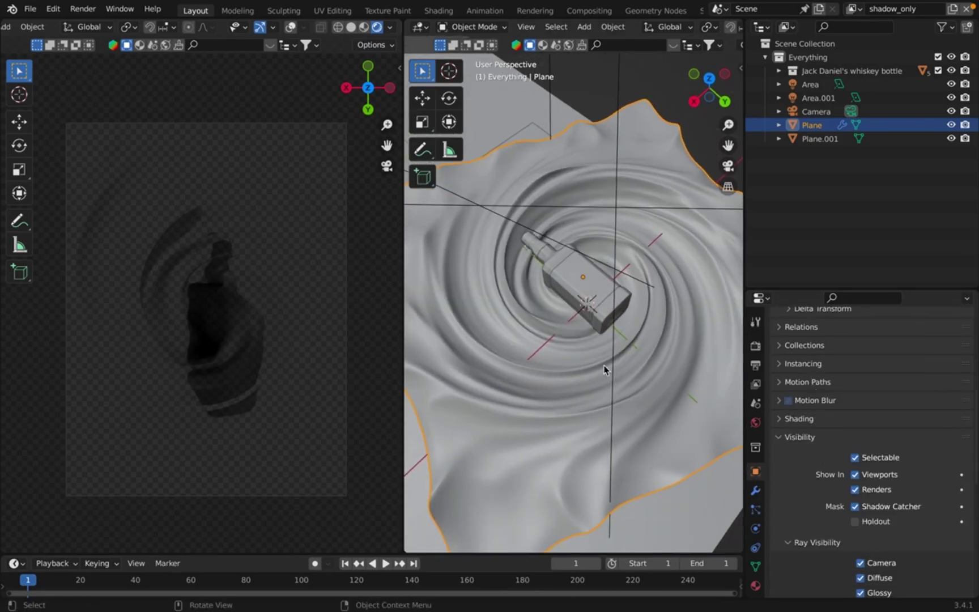
Turn Shadow Catcher off and back on for the swirling cloth Plane to compare the camera view.
middle_click_drag(654, 348, 646, 397)
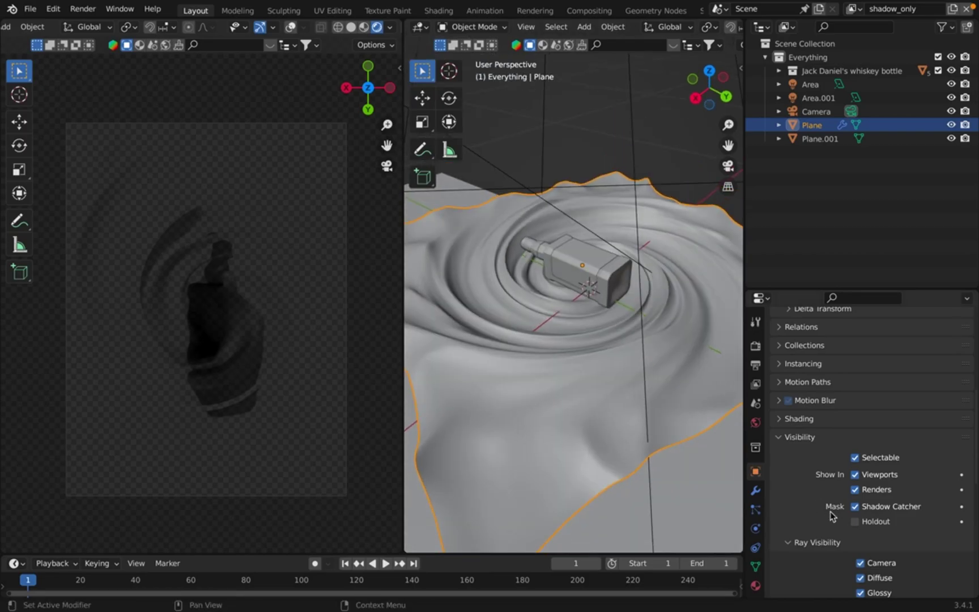
left_click(855, 507)
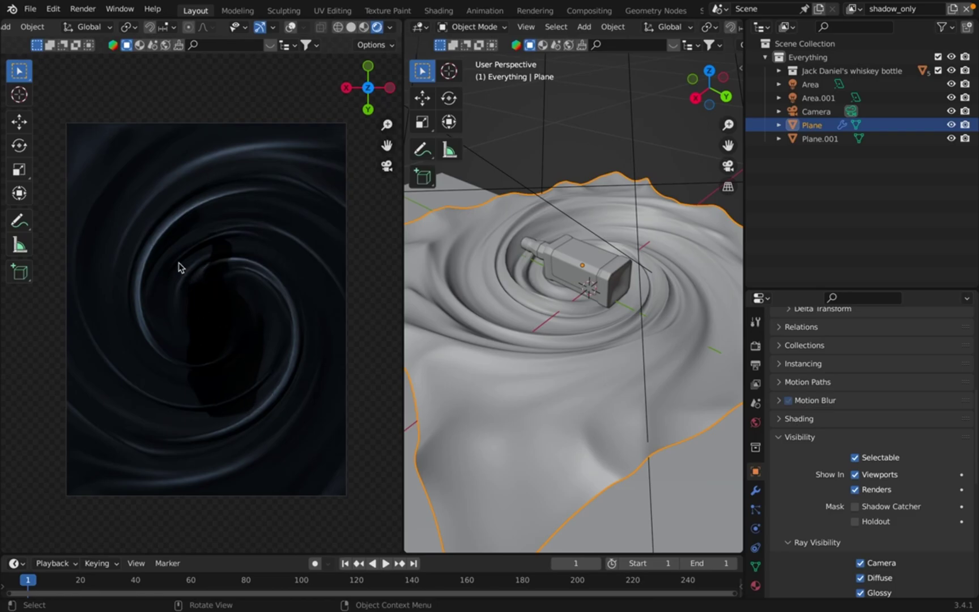
left_click(855, 506)
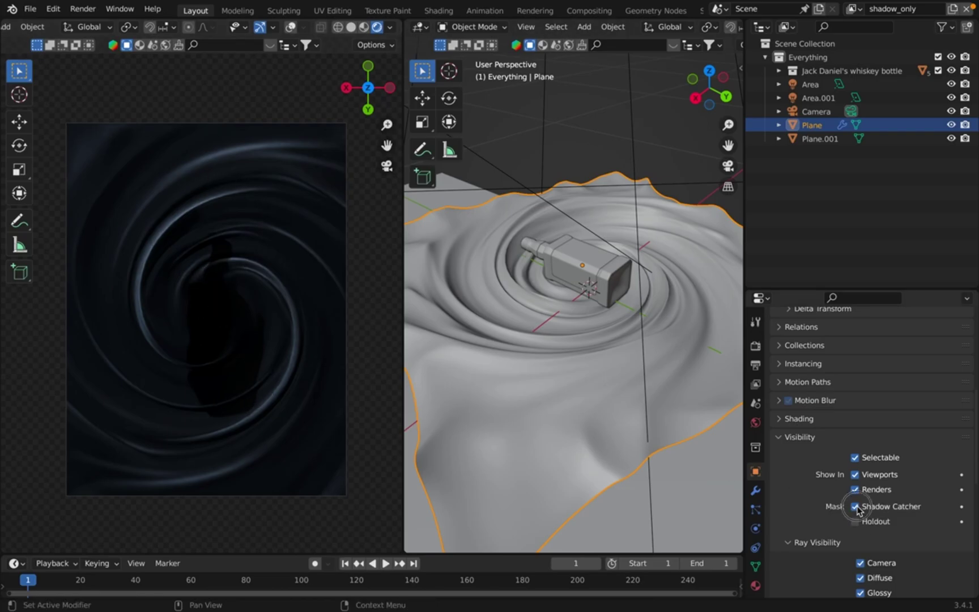
Enable Camera ray visibility for bottle whiskey.003 and turn off Shadow Catcher on the swirling cloth Plane.
left_click(602, 311)
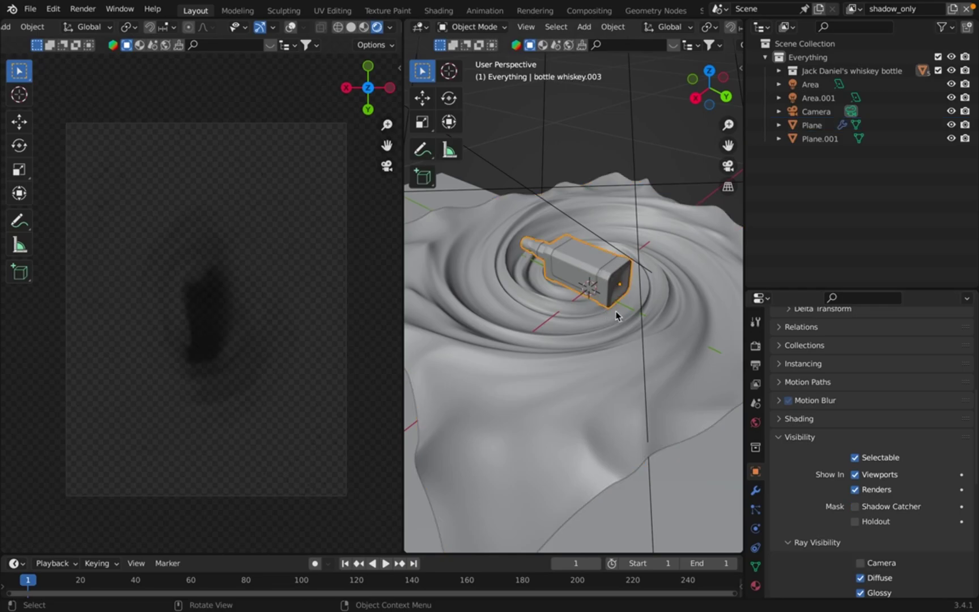
left_click(779, 70)
scroll(865, 529, "down", 2)
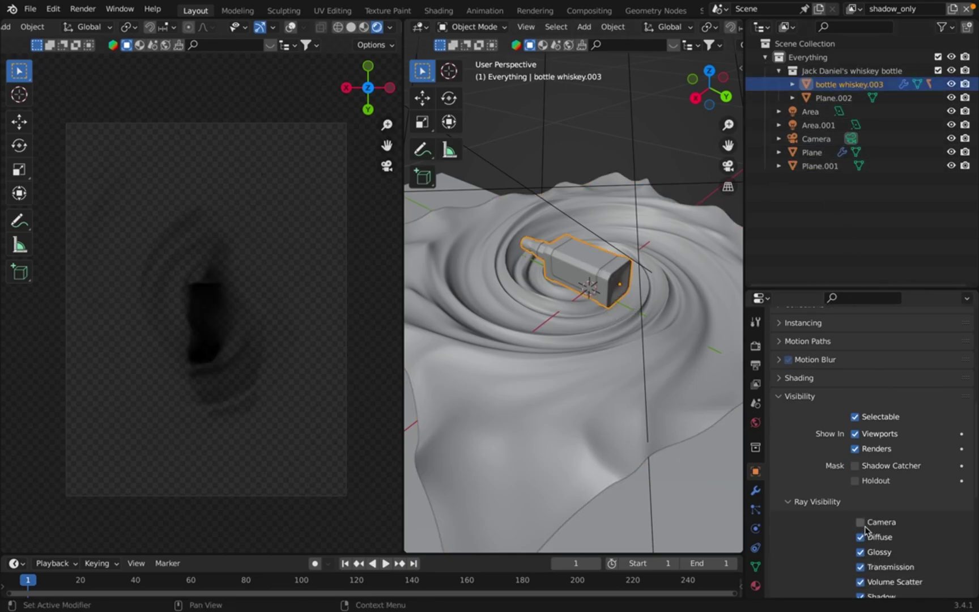
left_click(864, 525)
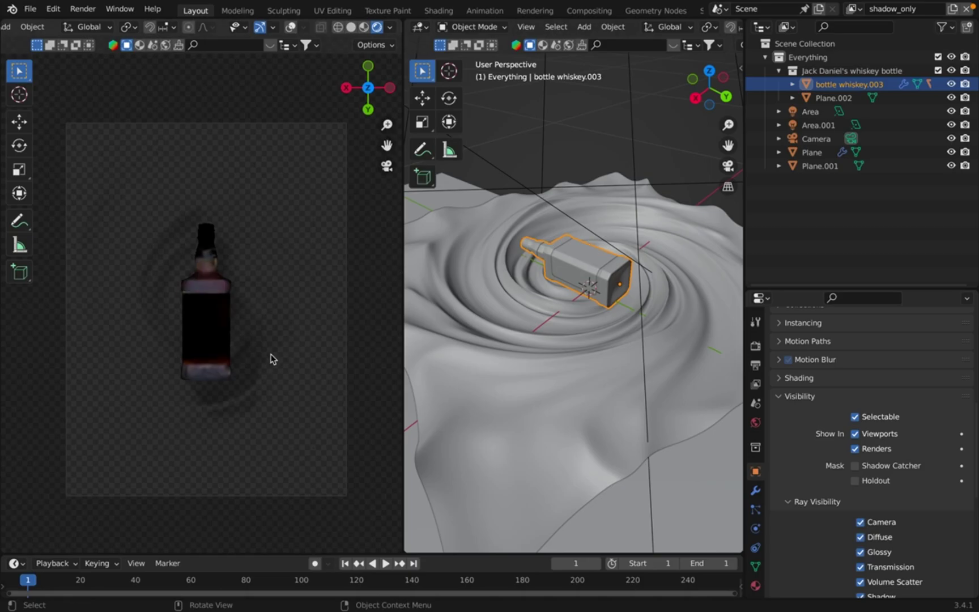
left_click(677, 396)
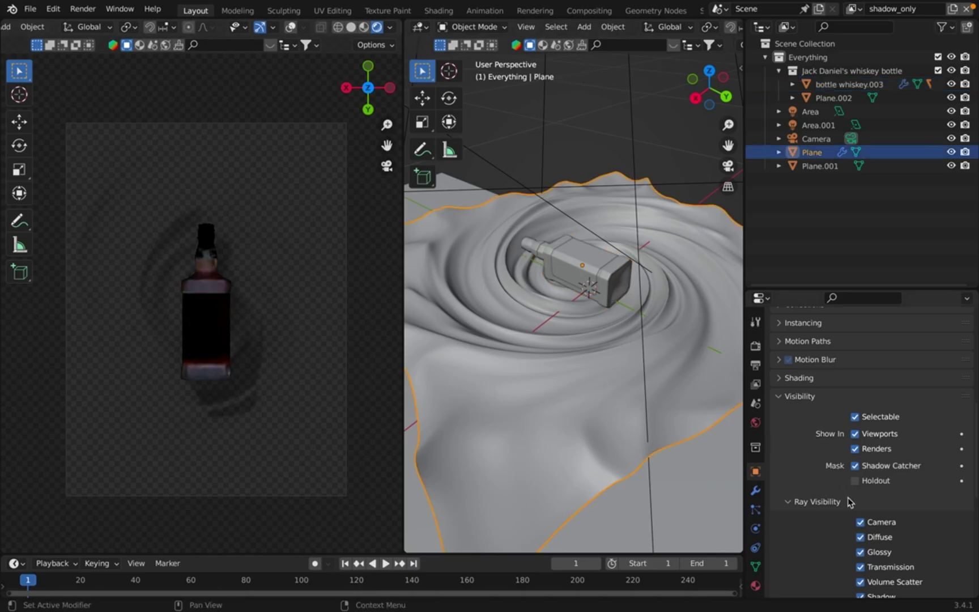
left_click(855, 465)
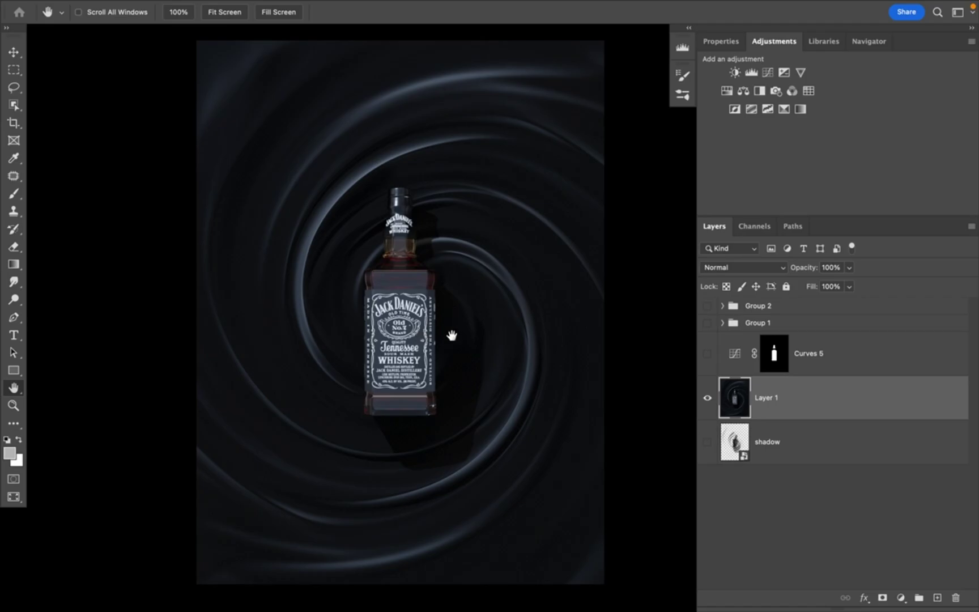
In the Photoshop composite, toggle Layer 1 off and on to review it, and show the Curves 5 layer.
left_click(707, 399)
left_click(707, 399)
left_click(408, 307, "super")
left_click_drag(430, 303, 434, 334)
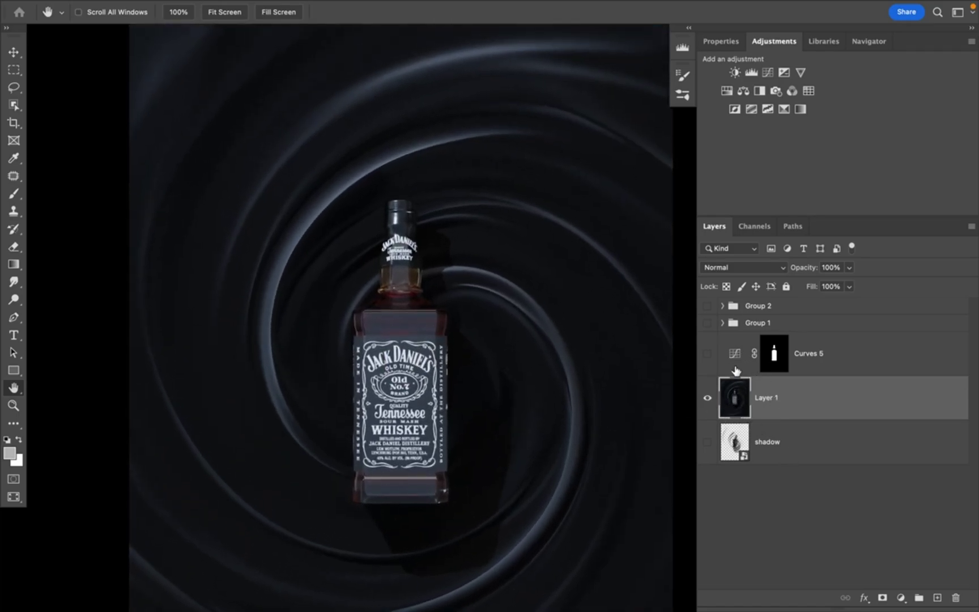
left_click(708, 353)
left_click(415, 352, "super")
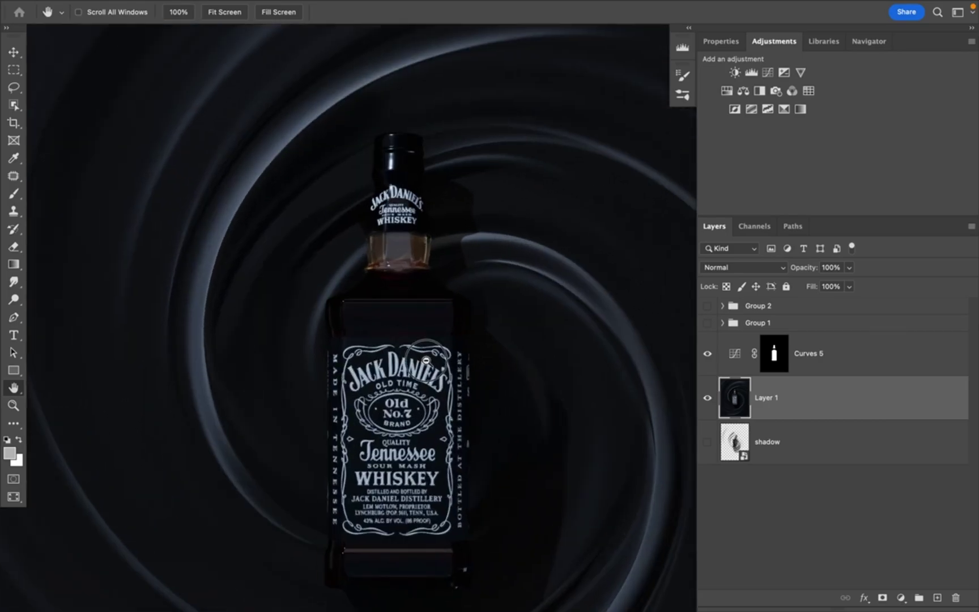
left_click(426, 360, "alt")
Open the curve properties of the Curves 5 adjustment and enlarge them to examine the full RGB curve.
left_click(740, 354)
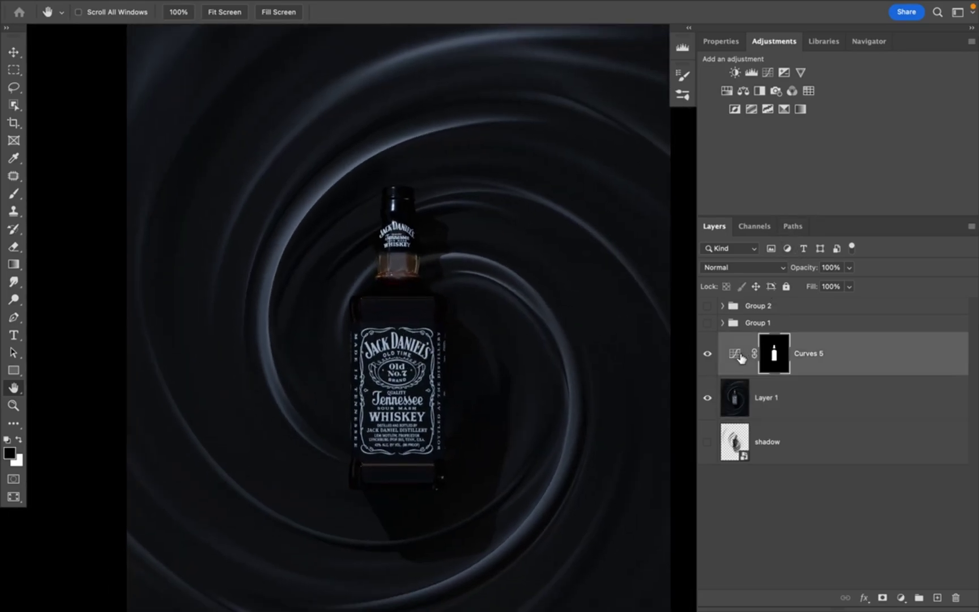
left_click(741, 354)
left_click(713, 43)
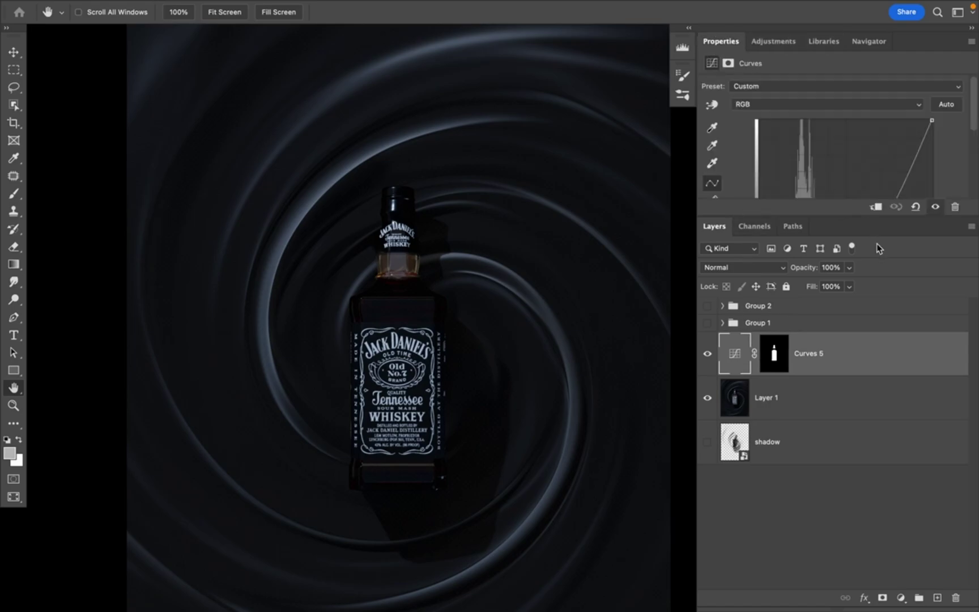
left_click_drag(853, 217, 862, 366)
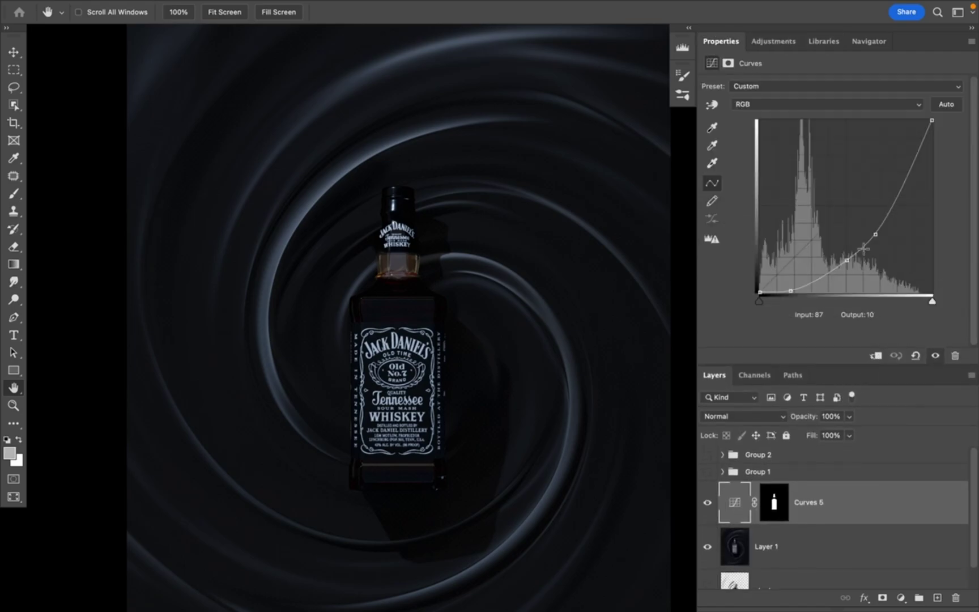
Expand Group 1 and show the bottle-only layer above Curves 5.
left_click(722, 471)
scroll(809, 515, "down", 4)
left_click_drag(848, 367, 847, 237)
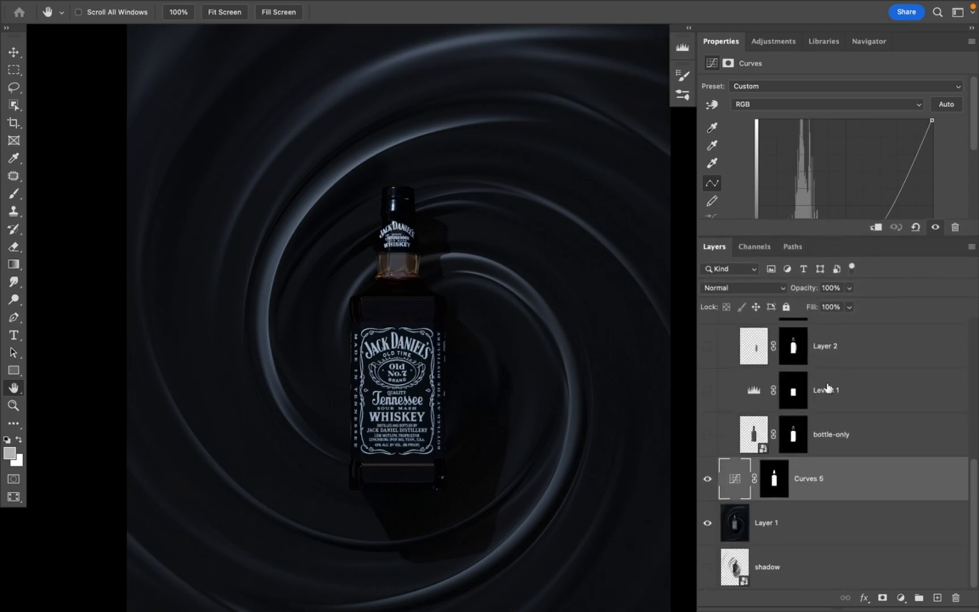
left_click(707, 434)
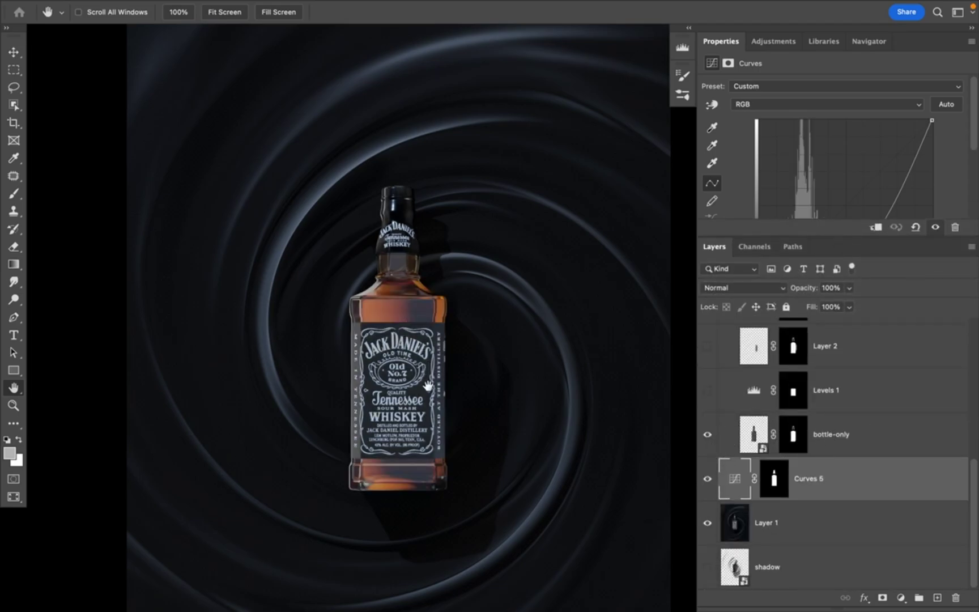
Examine the bottle-only layer in isolation, view its layer mask, and compare the image with the layer off and on.
scroll(430, 362, "up", 3, "alt")
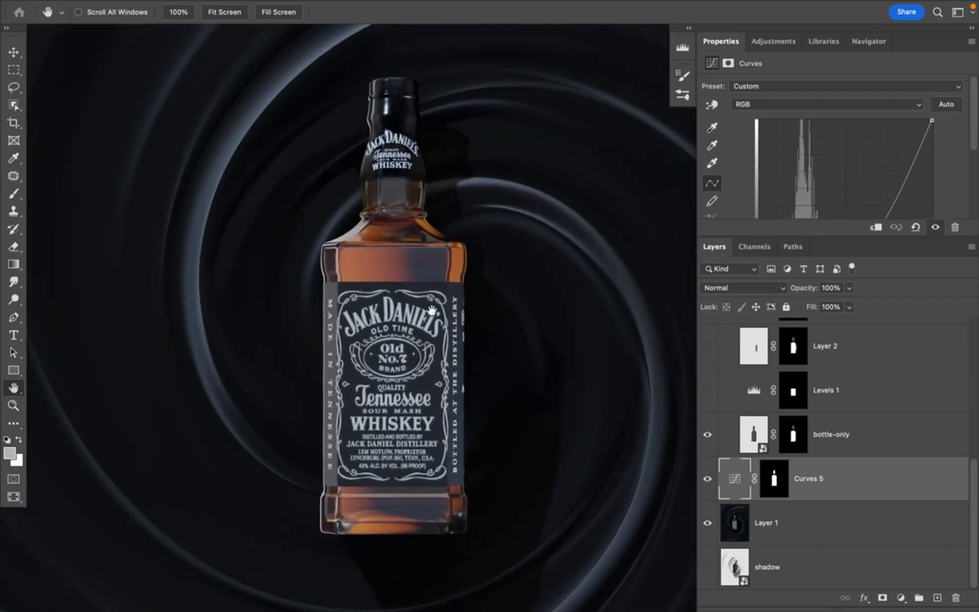
left_click(737, 444)
left_click(707, 436, "alt")
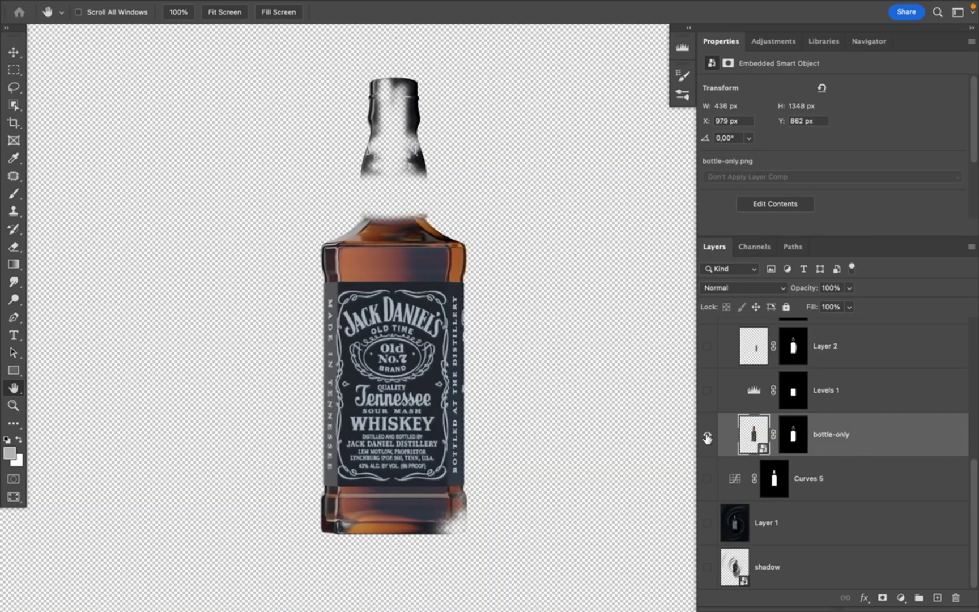
left_click(707, 436, "alt")
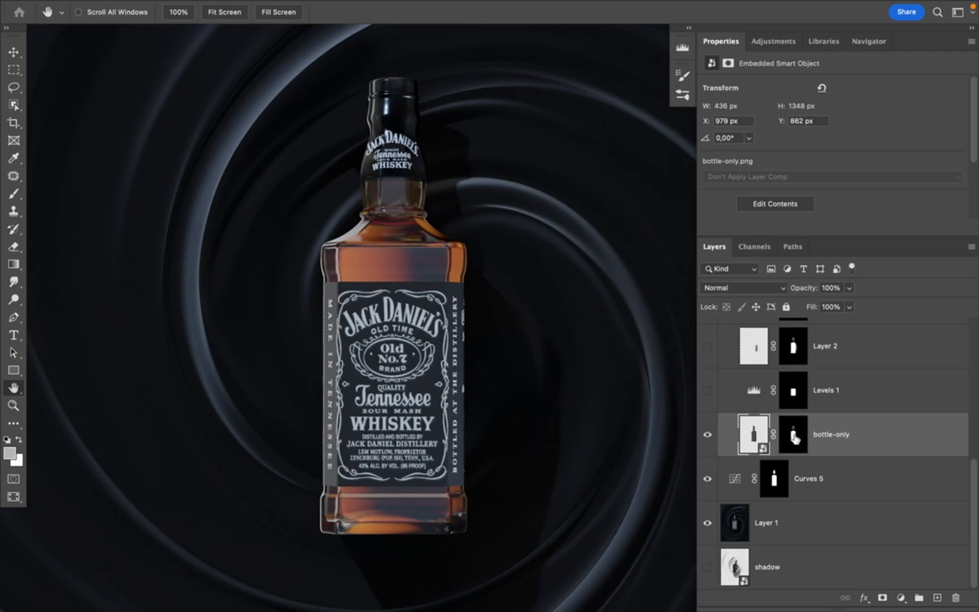
left_click(794, 435, "alt")
left_click(794, 435, "alt")
left_click_drag(476, 326, 479, 335)
left_click_drag(394, 166, 413, 220)
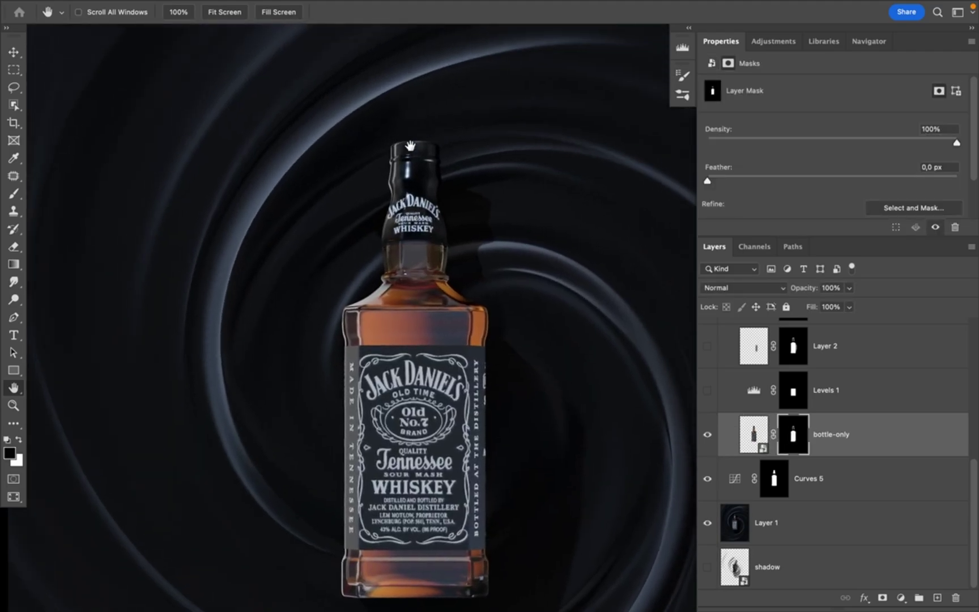
left_click(706, 436)
left_click(707, 436)
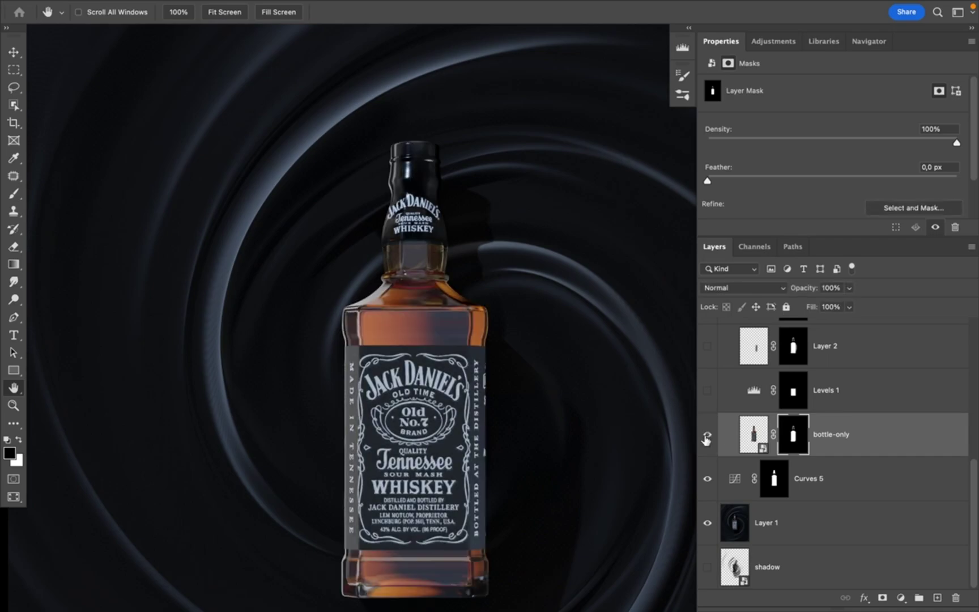
Show the Levels 1 and Layer 2 layers in Group 1.
left_click(706, 390)
scroll(756, 437, "up", 3)
scroll(781, 447, "up", 1)
left_click(707, 422)
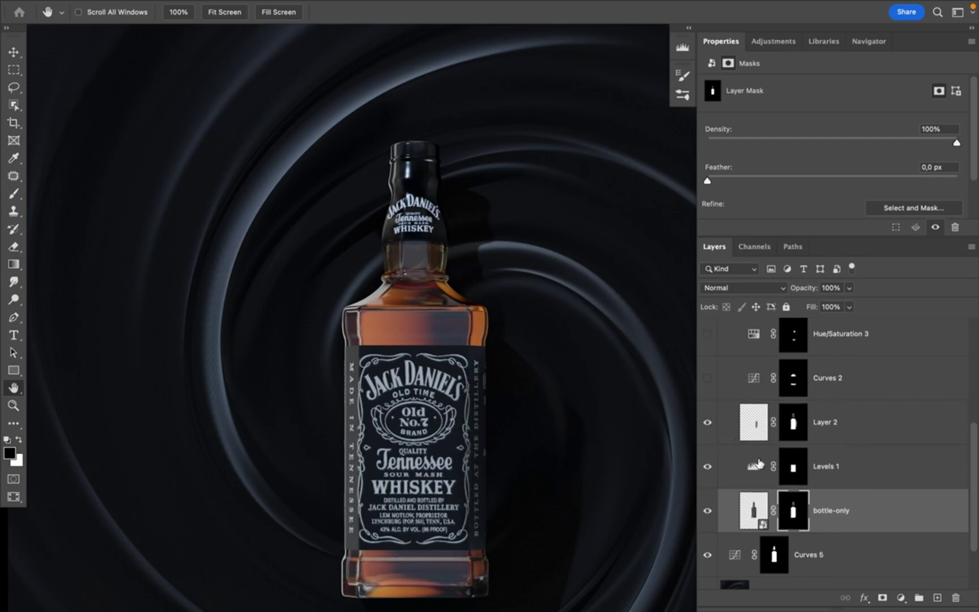
Compare the bottle with Layer 2 switched off and on, centring the bottle in view.
scroll(758, 464, "up", 1)
scroll(754, 454, "down", 1)
left_click(709, 434)
left_click(709, 434)
left_click_drag(493, 402, 478, 339)
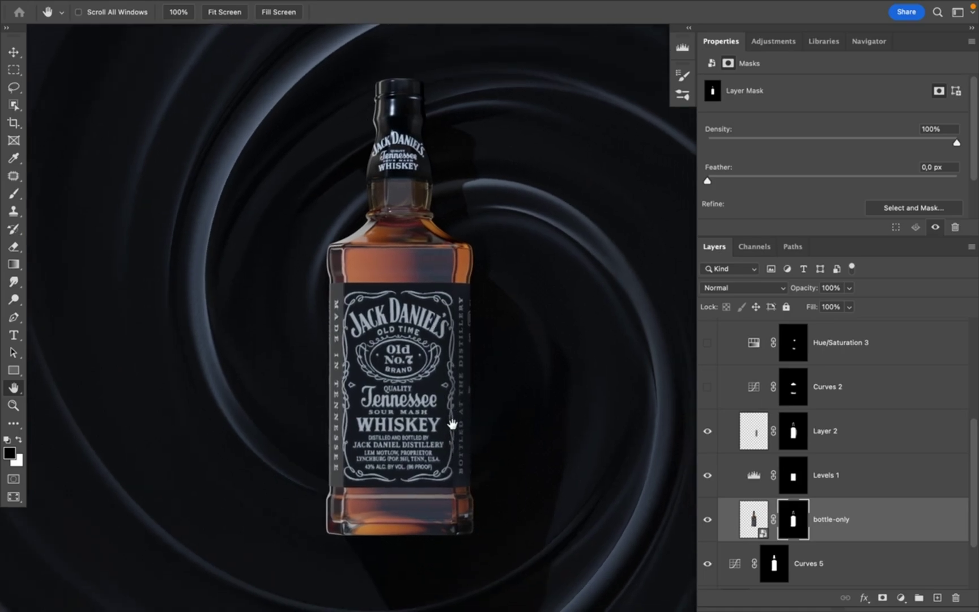
left_click(707, 431)
left_click(707, 431)
Show the Curves 2 layer, select it, and toggle it to compare its effect on the whiskey.
left_click(708, 389)
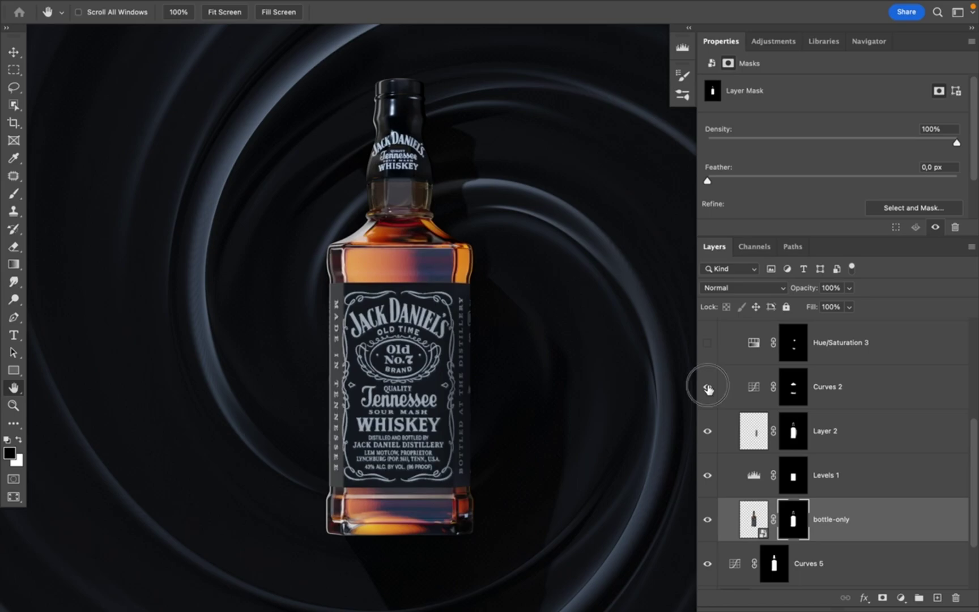
left_click(708, 388)
left_click(729, 392)
left_click(708, 389)
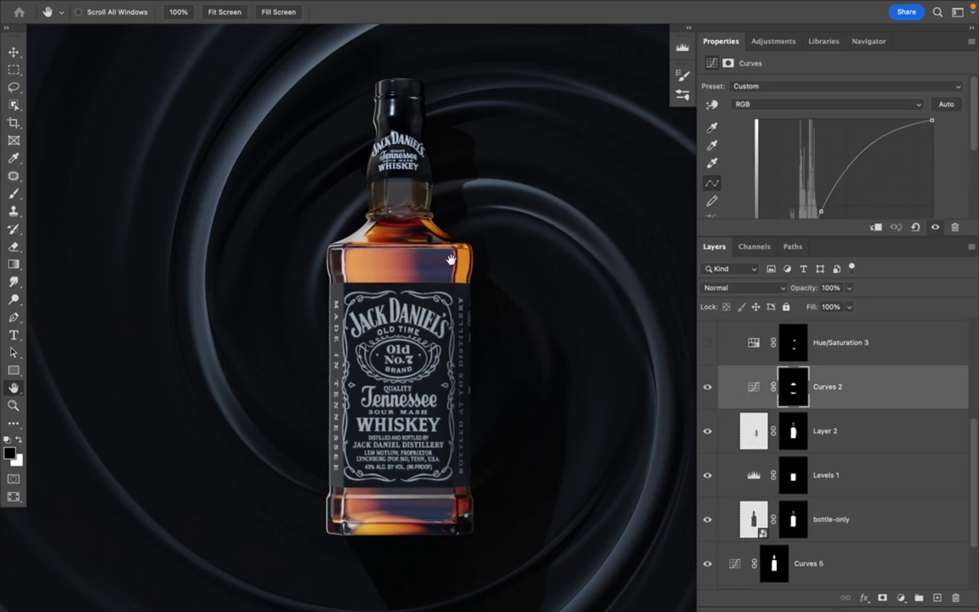
Show the Hue/Saturation 3 and Curves 1 adjustment layers in Group 1.
scroll(708, 373, "up", 2)
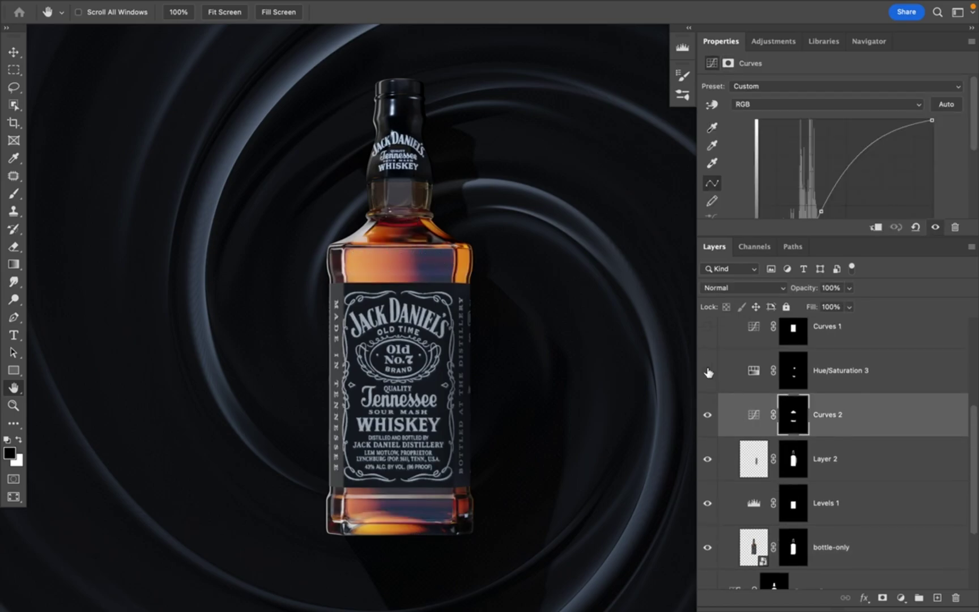
scroll(725, 386, "up", 4)
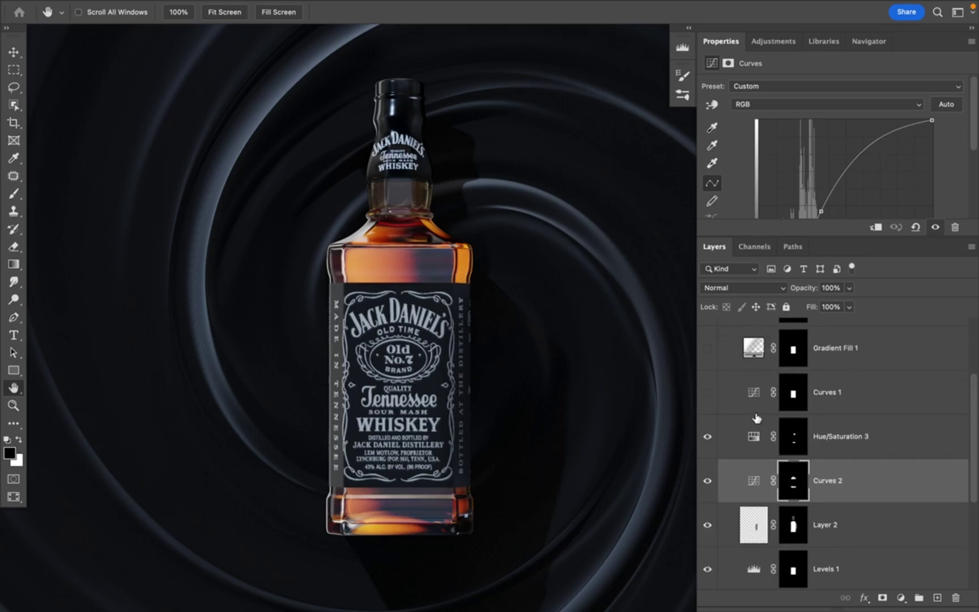
scroll(747, 427, "up", 2)
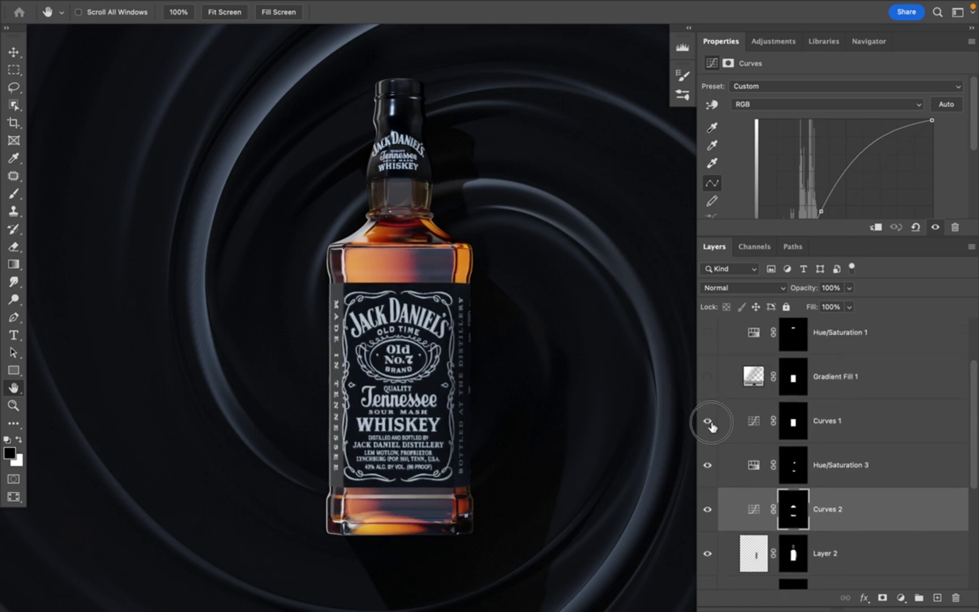
scroll(766, 432, "up", 2)
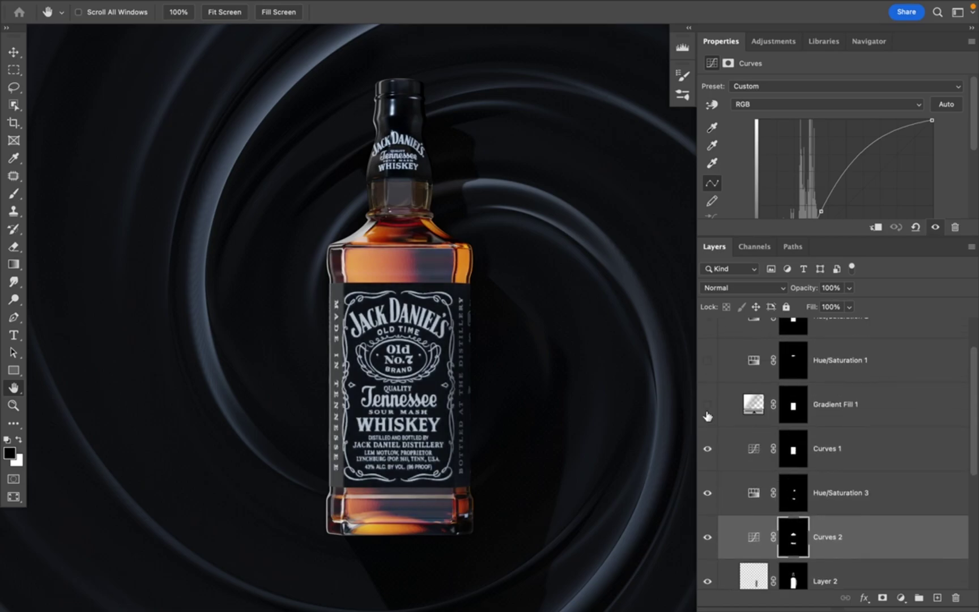
Show and compare the Gradient Fill 1 layer, and inspect its gradient settings without changing them.
left_click(707, 403)
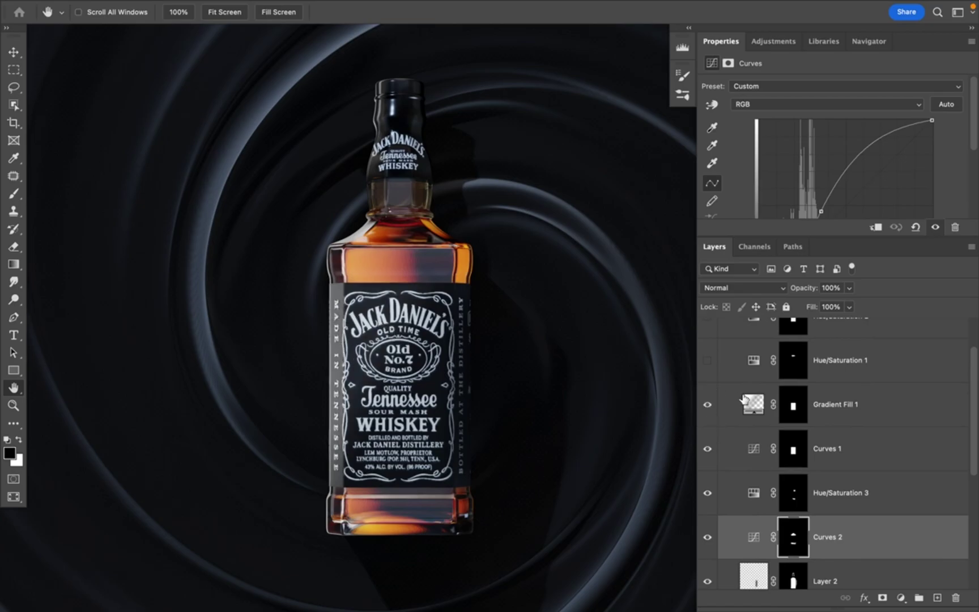
left_click(708, 405)
left_click(708, 405)
double_click(747, 407)
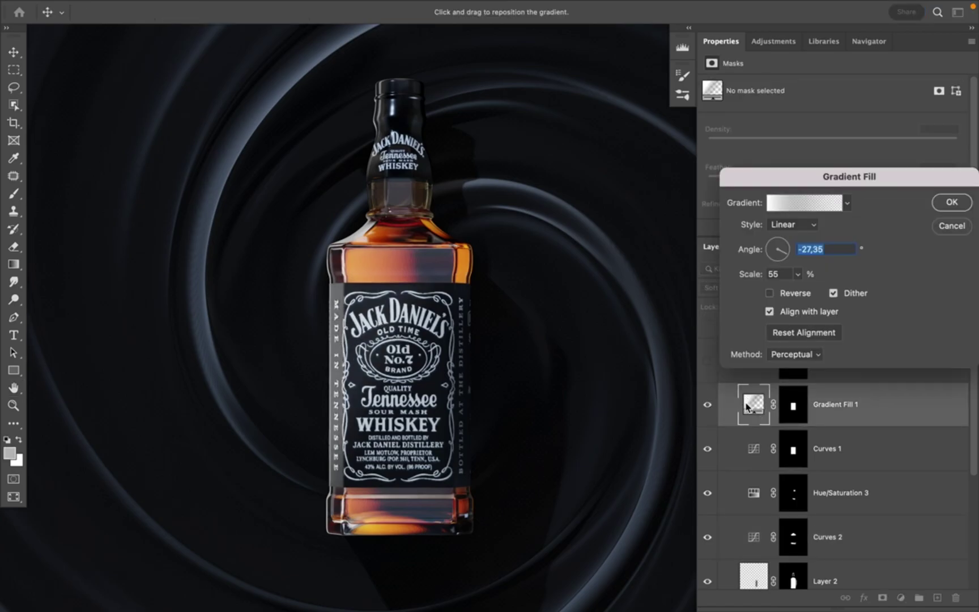
left_click_drag(841, 177, 507, 176)
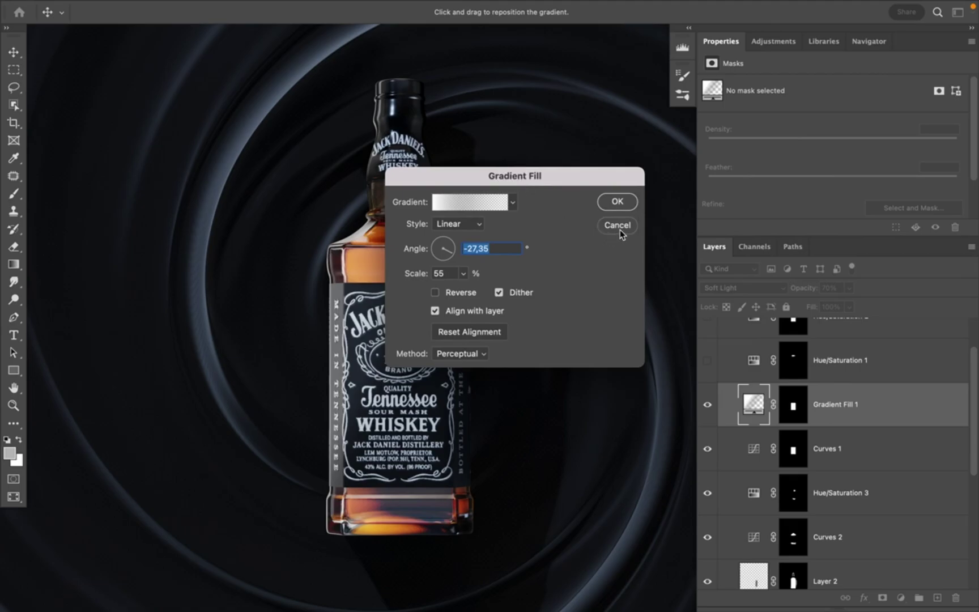
left_click(619, 227)
Show the Hue/Saturation 1 layer and toggle it off and on to compare the bottle's neck.
left_click(707, 360)
scroll(729, 425, "up", 2)
left_click(708, 418)
left_click(709, 418)
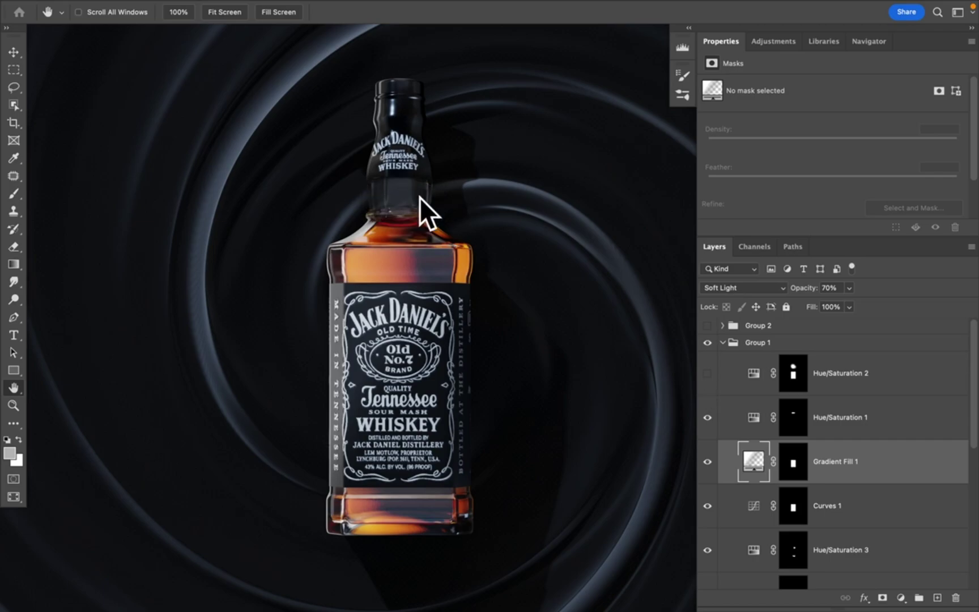
Collapse Group 1, expand Group 2, and show the glowing layer, bringing the whole image into view.
left_click(723, 342)
left_click(722, 326)
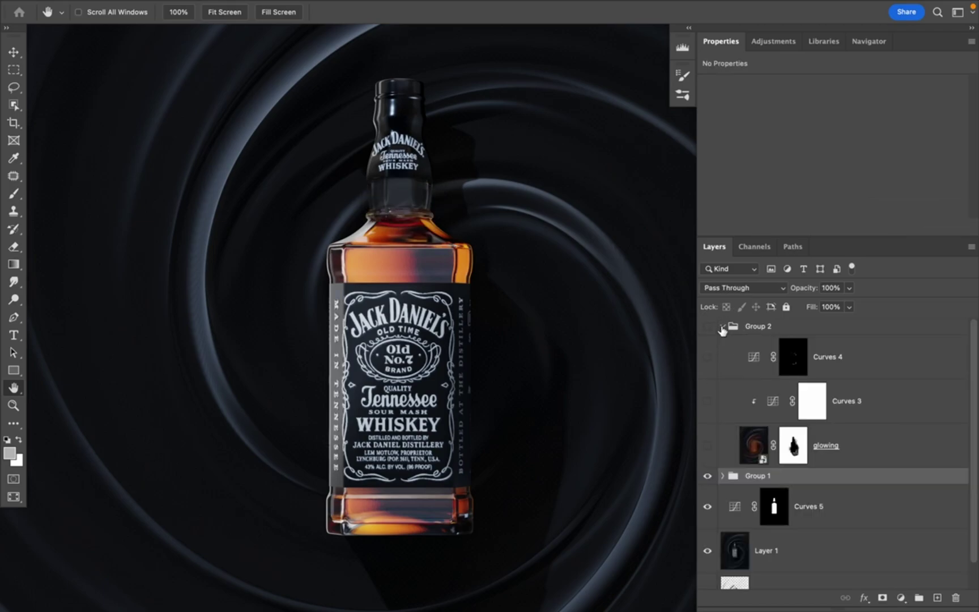
left_click(753, 444)
left_click(707, 448)
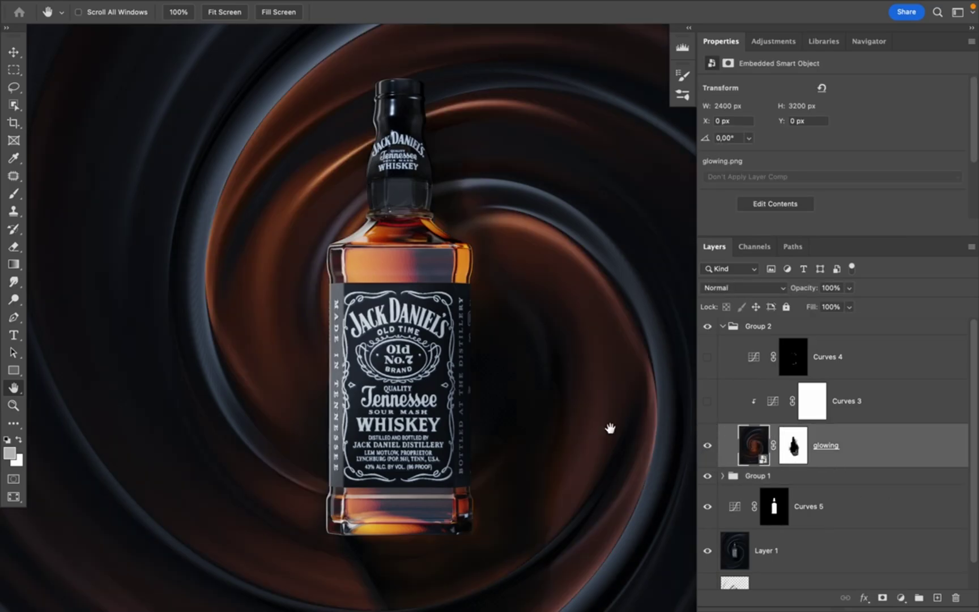
scroll(465, 386, "down", 4, "alt")
left_click_drag(485, 396, 463, 361)
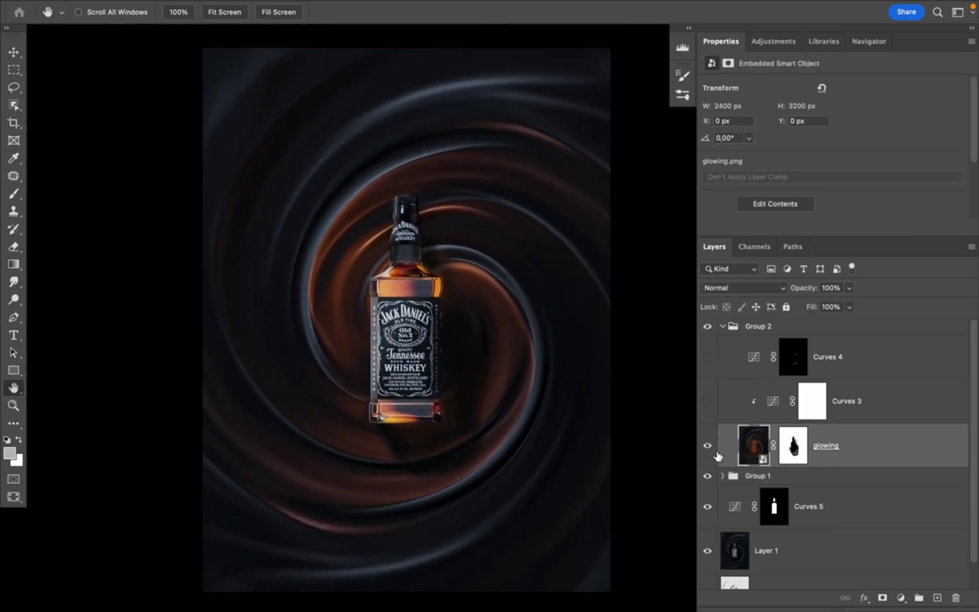
View the glowing layer on its own and restore the visibility of the other layers.
left_click(709, 447, "alt")
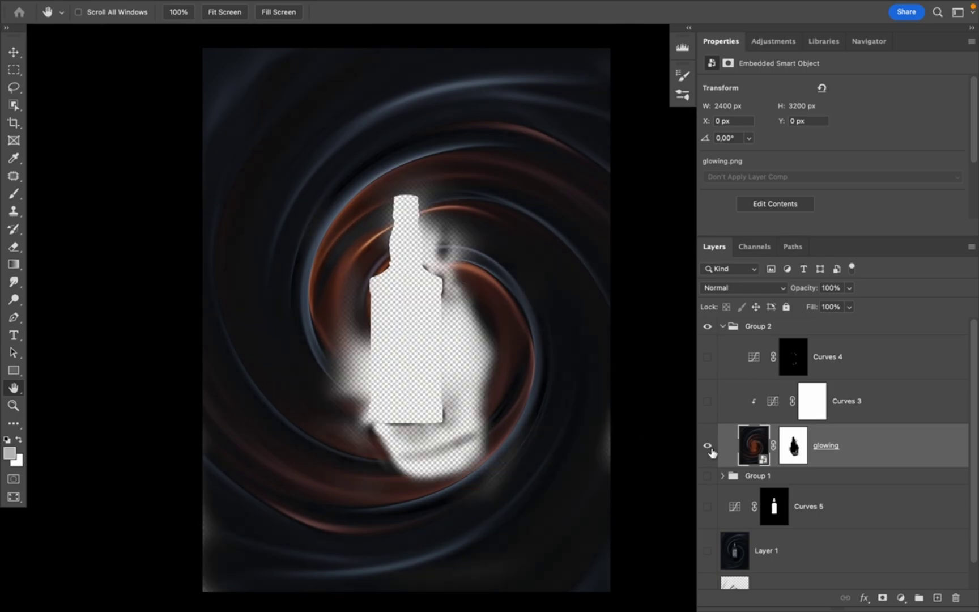
left_click(708, 447, "alt")
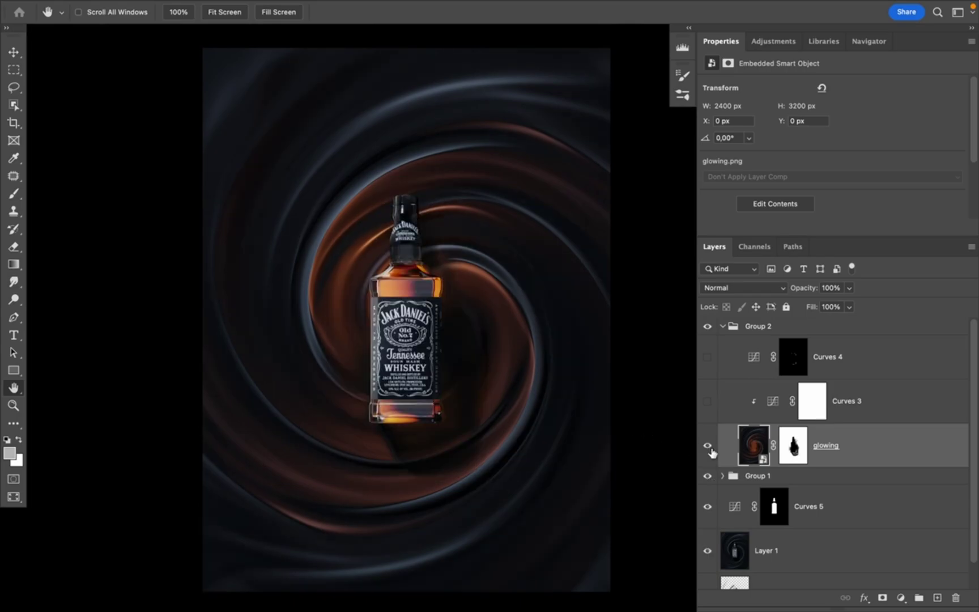
Show the Curves 3 adjustment layer in Group 2 and display its full curve for inspection.
left_click(708, 402)
left_click(769, 410)
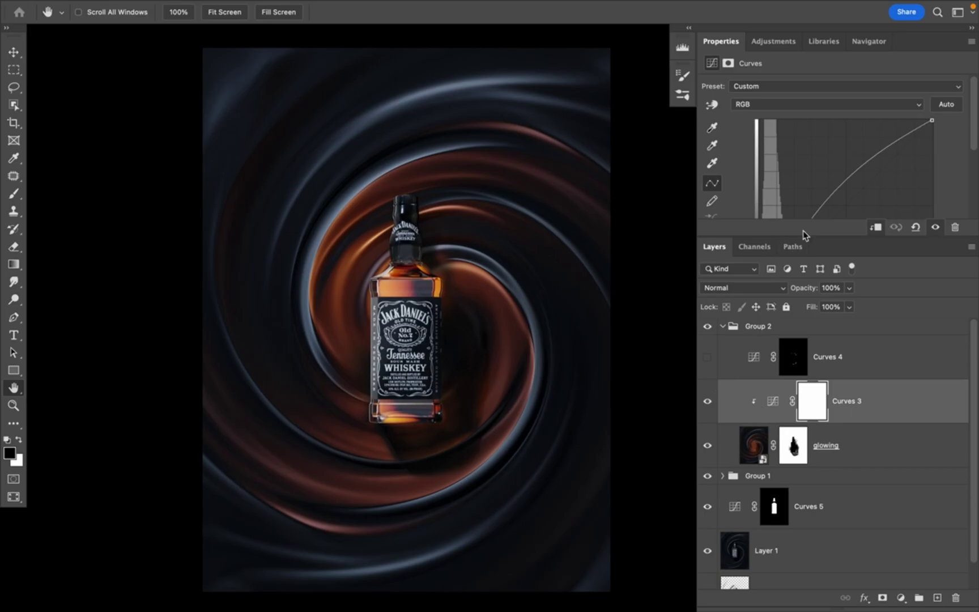
left_click_drag(825, 243, 826, 327)
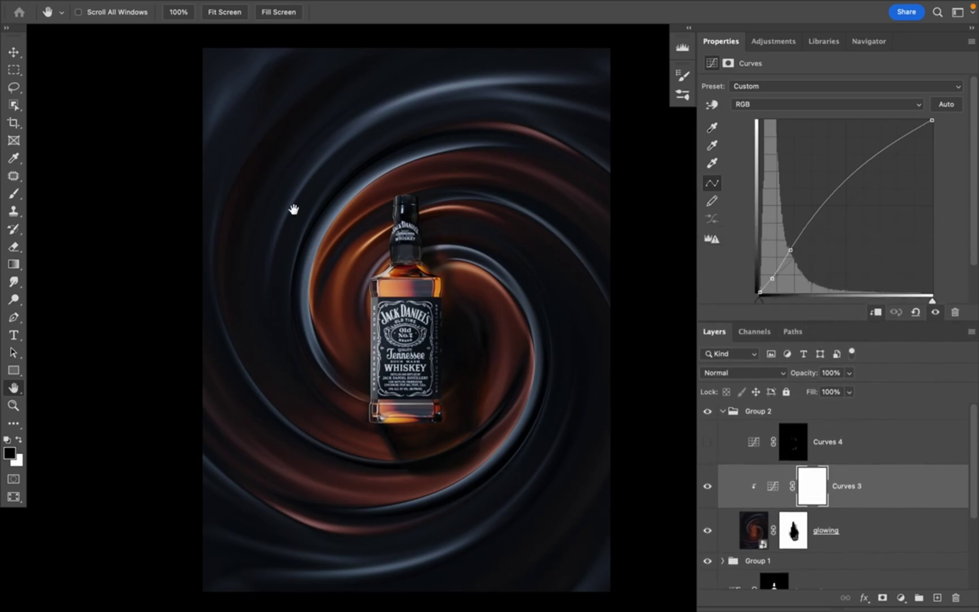
left_click_drag(478, 367, 474, 351)
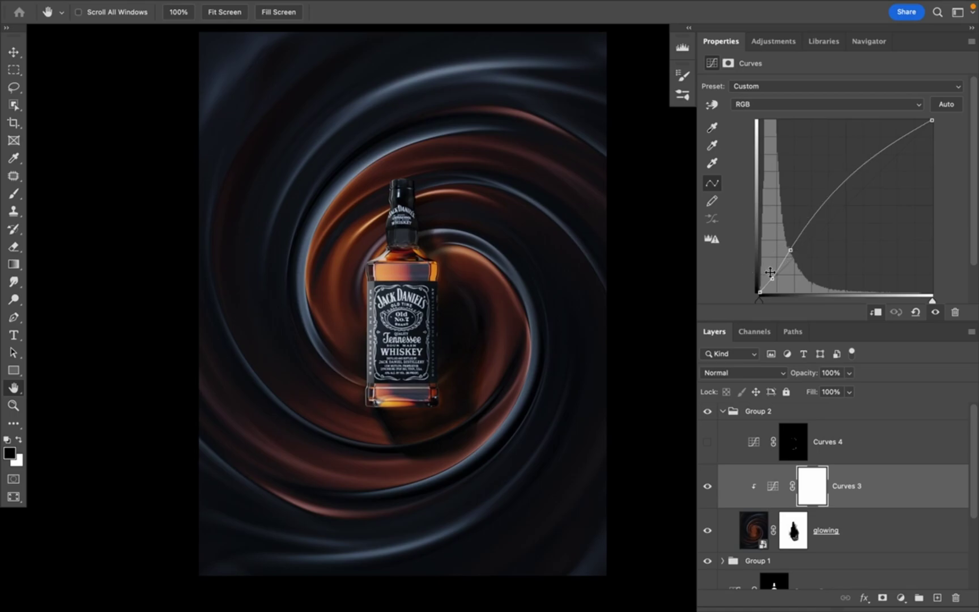
Show and select the Curves 4 adjustment layer, switching it off and on to compare the glow around the bottle's base.
left_click(709, 443)
left_click(433, 407, "super")
left_click(434, 408, "super")
left_click_drag(434, 408, 461, 322)
left_click(736, 453)
left_click(708, 443)
left_click(709, 443)
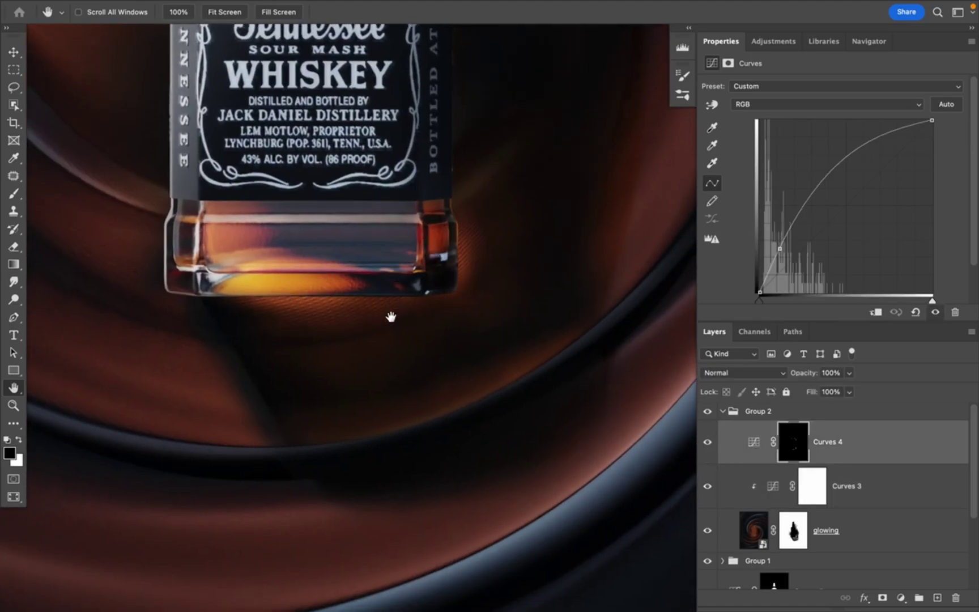
left_click(708, 441)
left_click(708, 442)
Compare the bottle's shoulder and neck area with and without Curves 4, leaving it visible and bringing the whole bottle into view.
left_click_drag(498, 150, 495, 323)
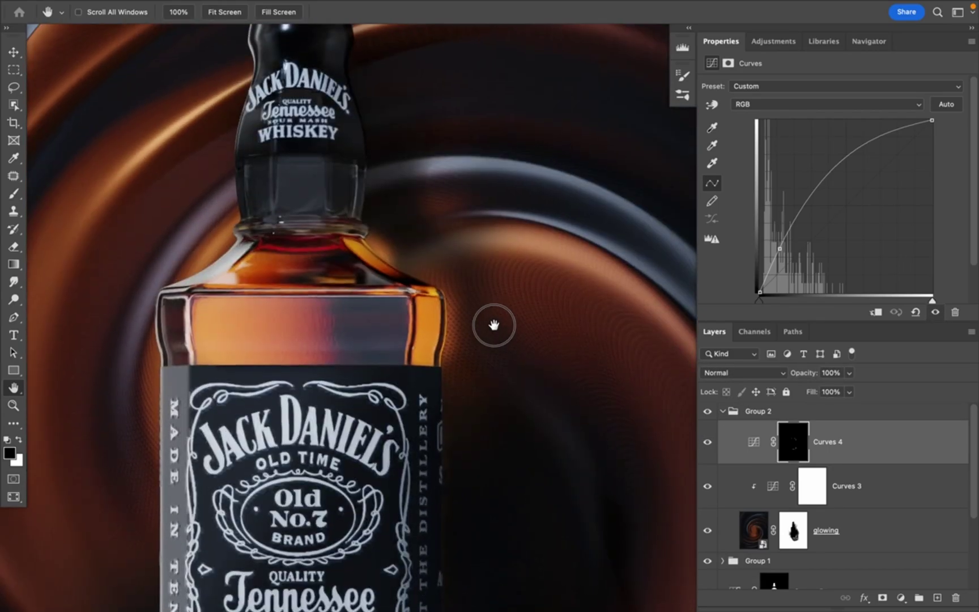
left_click(708, 442)
left_click(708, 442)
left_click(709, 442)
left_click(708, 441)
left_click(723, 413)
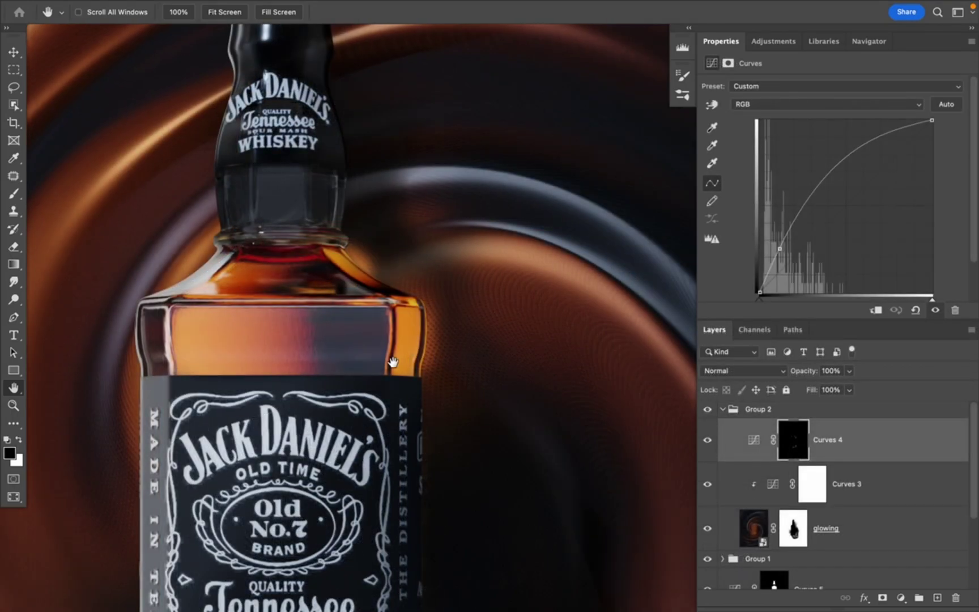
left_click(432, 358, "alt")
left_click(420, 375, "alt")
left_click(420, 375, "alt")
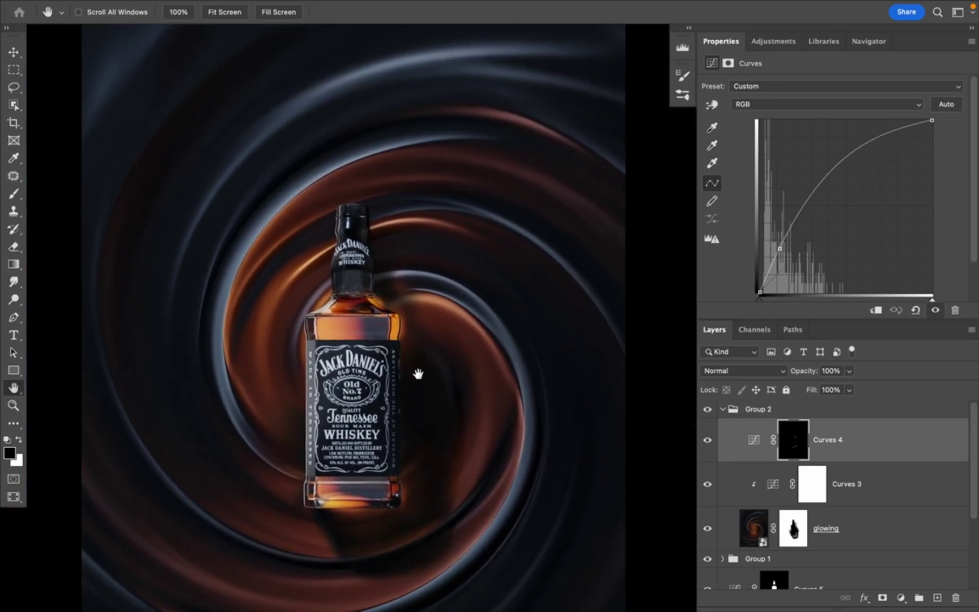